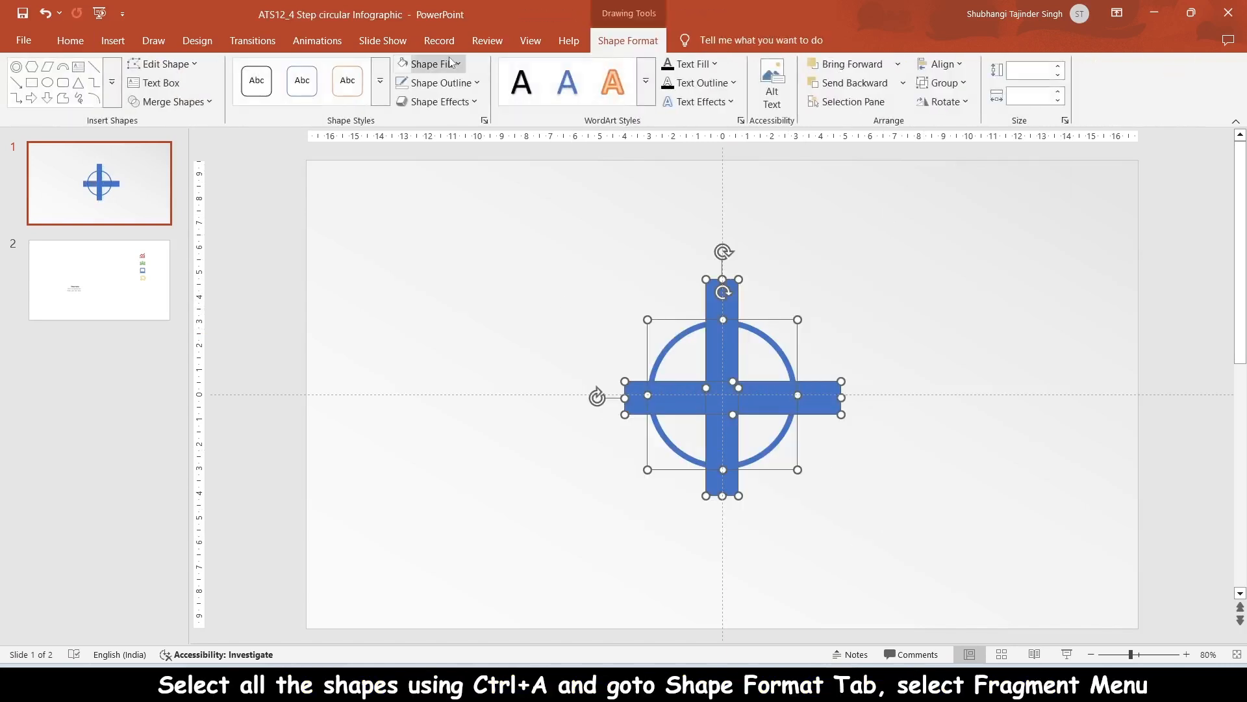
# Step: Fragment the selected cross and circle shapes into separate pieces
pyautogui.click(170, 101)
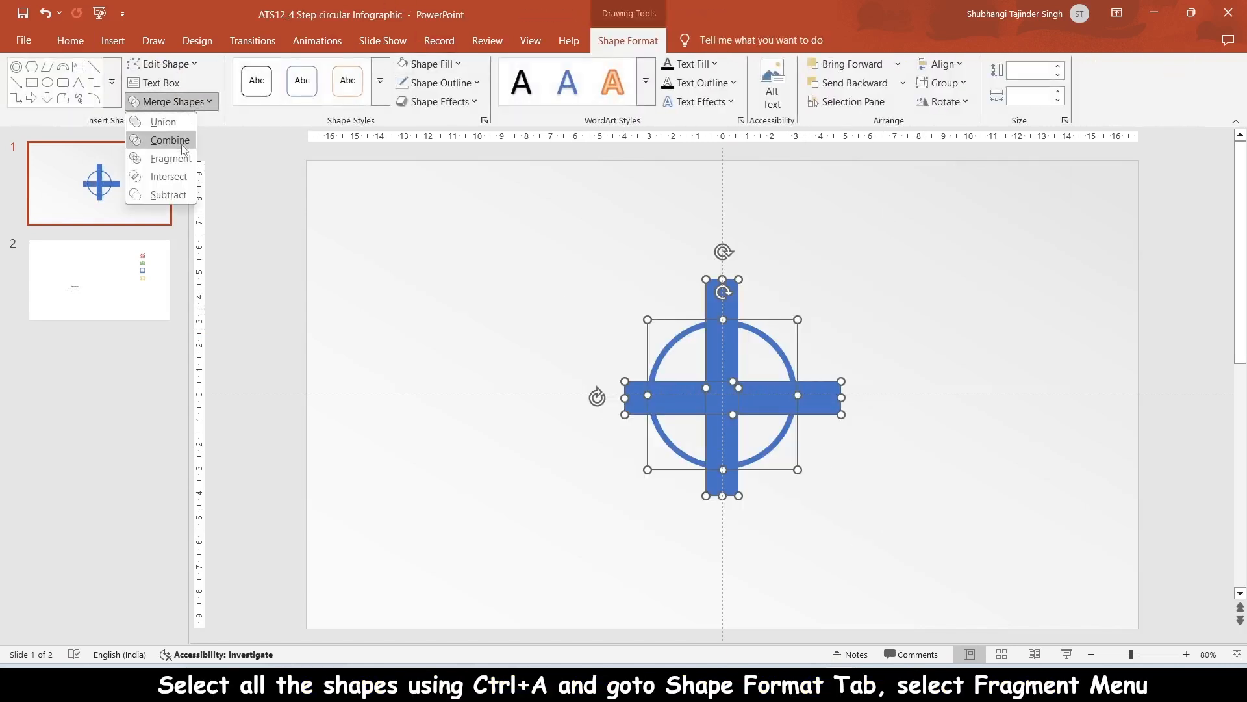
pyautogui.click(171, 157)
pyautogui.click(789, 333)
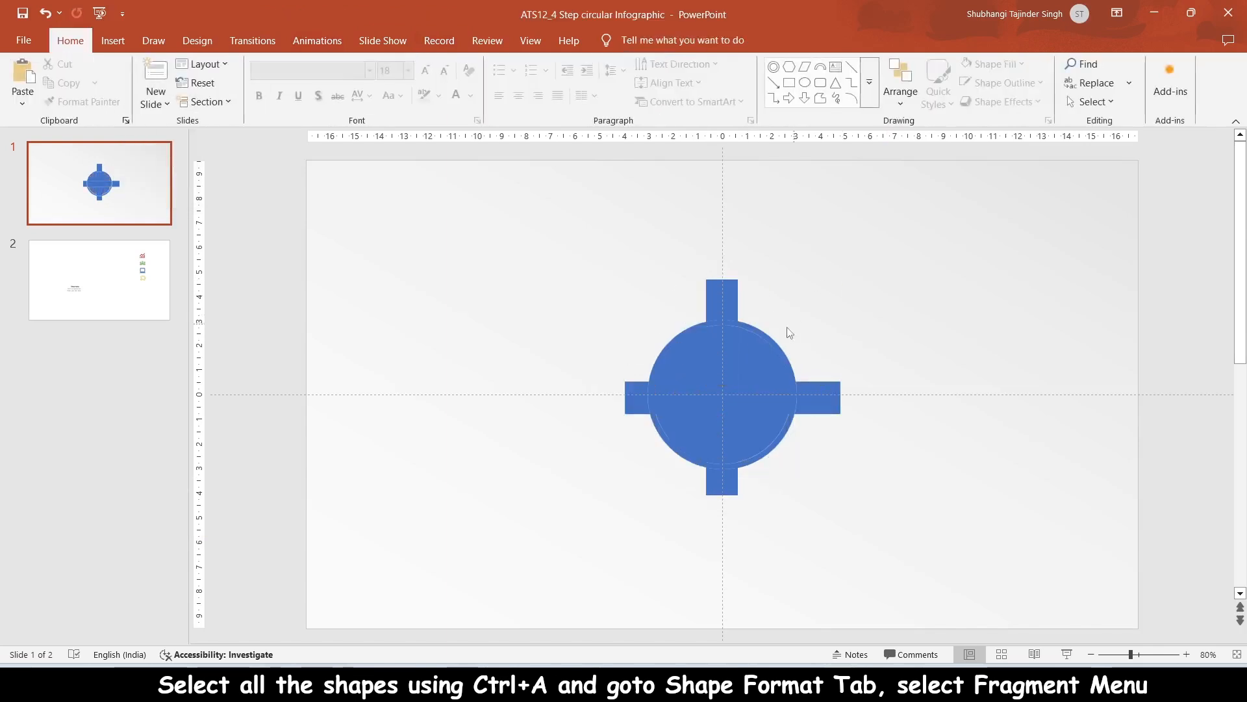
# Step: Delete the cross's arm fragments at the top, centre, bottom and left of the circle
pyautogui.click(721, 304)
pyautogui.press('Delete')
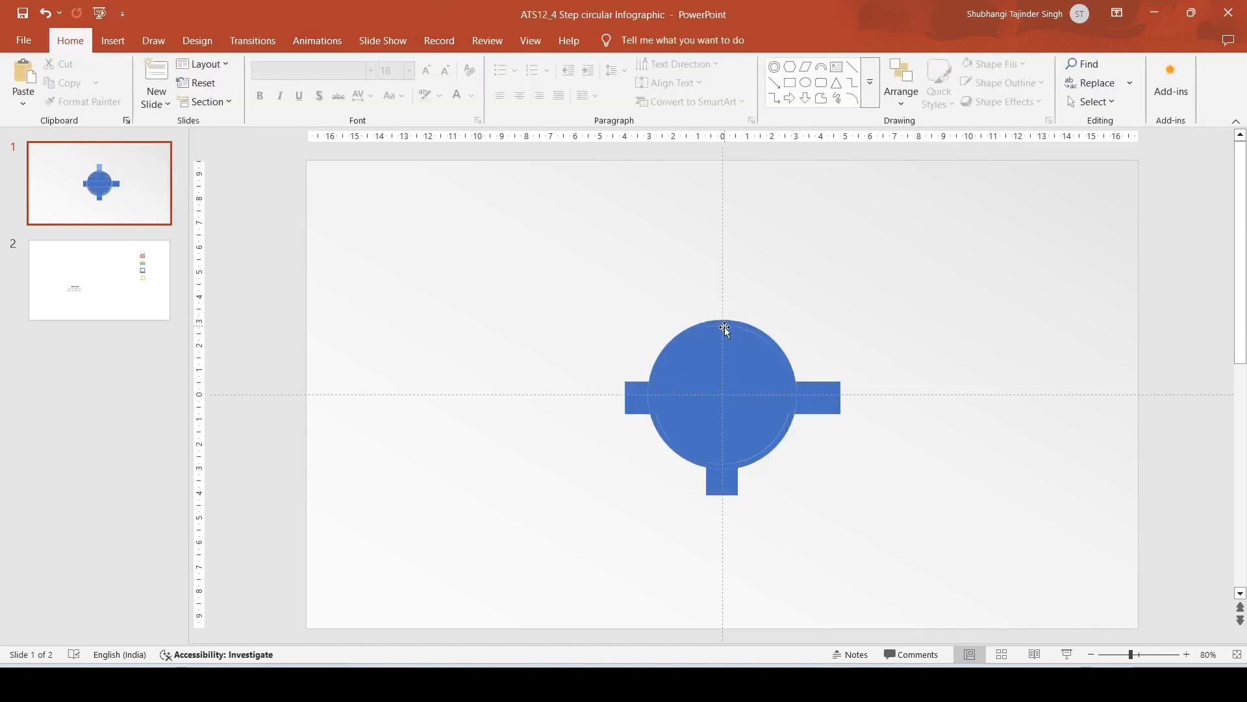
pyautogui.click(725, 329)
pyautogui.press('Delete')
pyautogui.click(722, 323)
pyautogui.press('Delete')
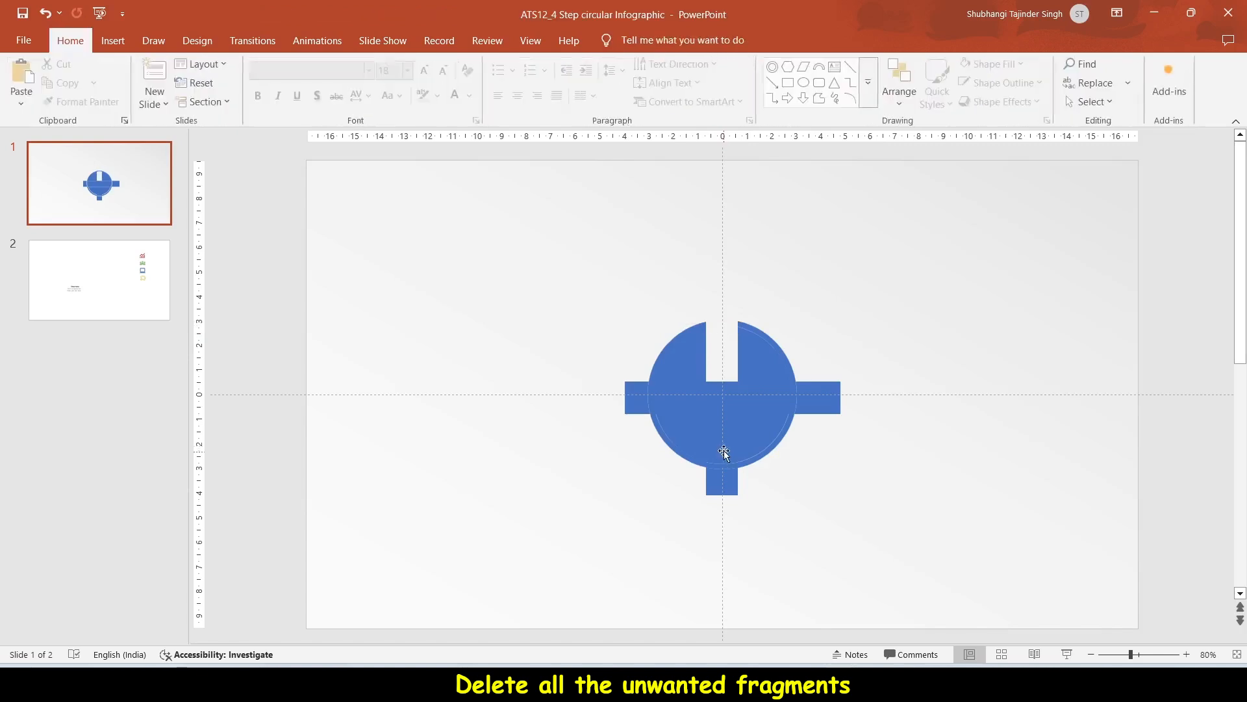
pyautogui.click(720, 389)
pyautogui.press('Delete')
pyautogui.click(722, 430)
pyautogui.press('Delete')
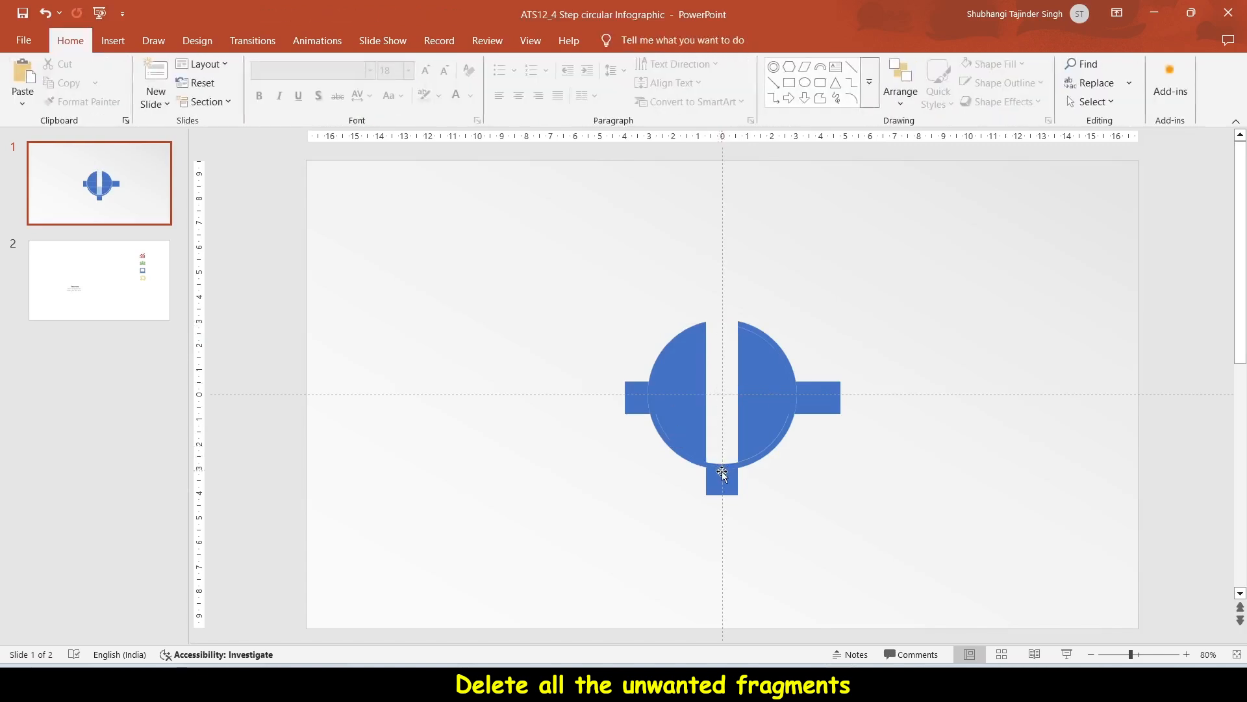
pyautogui.click(722, 474)
pyautogui.press('Delete')
pyautogui.click(638, 398)
pyautogui.press('Delete')
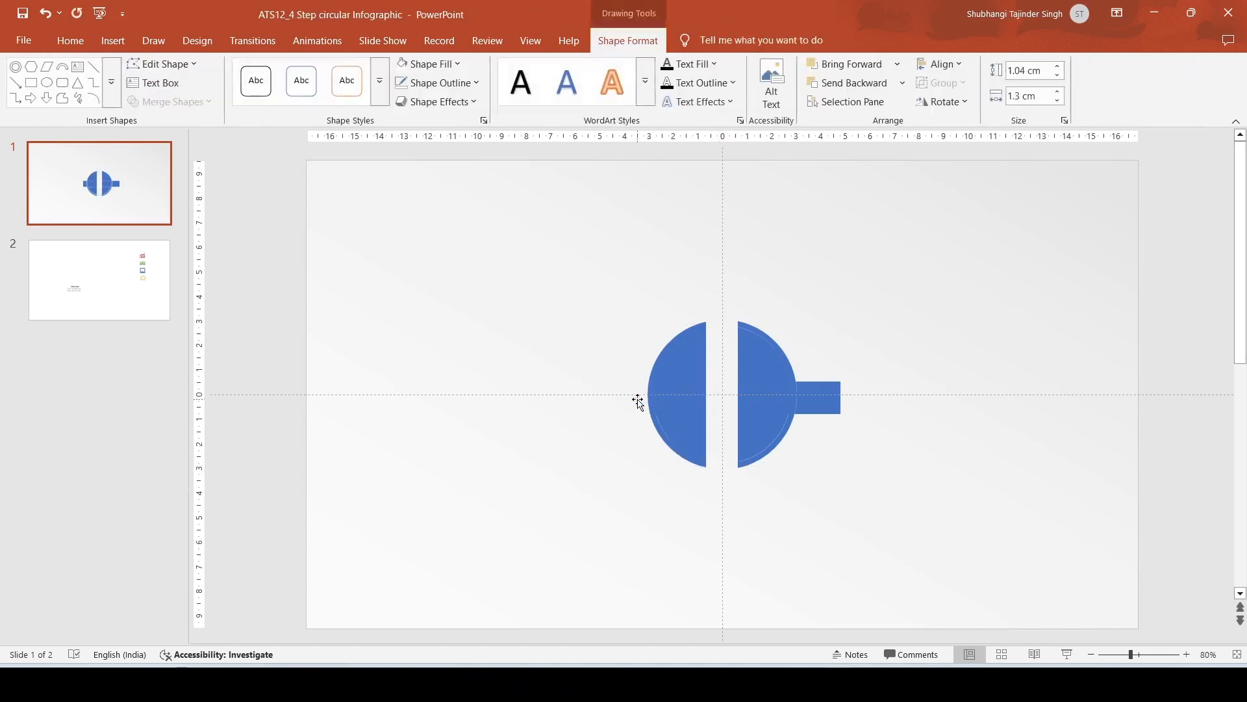
# Step: Delete the right arm and the interior quarter fragments, keeping only the four ring arcs
pyautogui.click(661, 395)
pyautogui.press('Delete')
pyautogui.click(774, 395)
pyautogui.press('Delete')
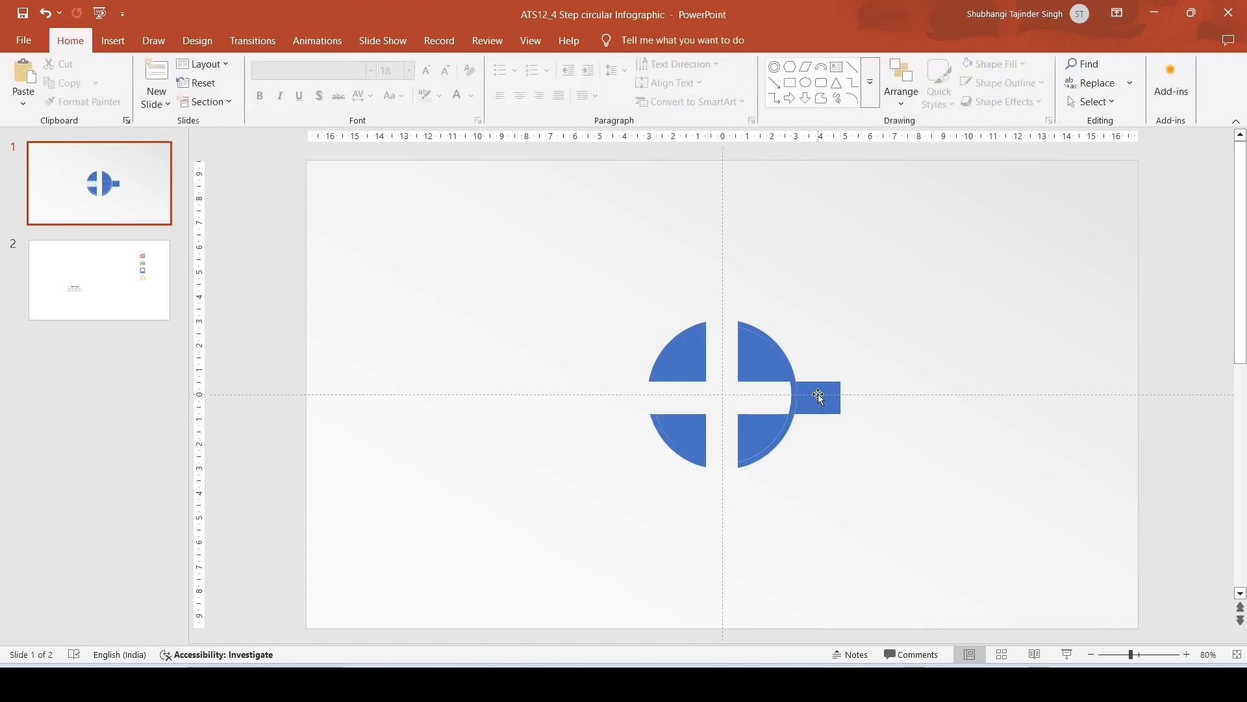
pyautogui.click(818, 395)
pyautogui.press('Delete')
pyautogui.click(794, 397)
pyautogui.press('Delete')
pyautogui.click(765, 373)
pyautogui.press('Delete')
pyautogui.click(687, 369)
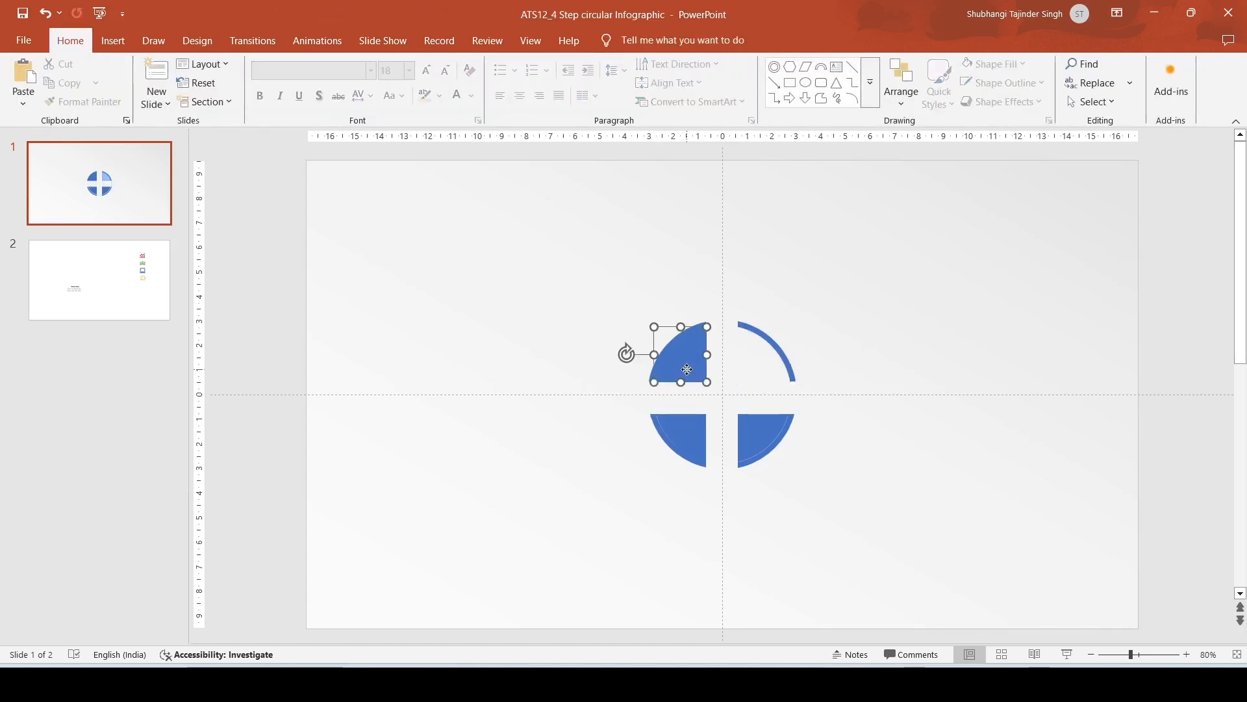
pyautogui.press('Delete')
pyautogui.click(695, 433)
pyautogui.press('Delete')
pyautogui.click(752, 426)
pyautogui.press('Delete')
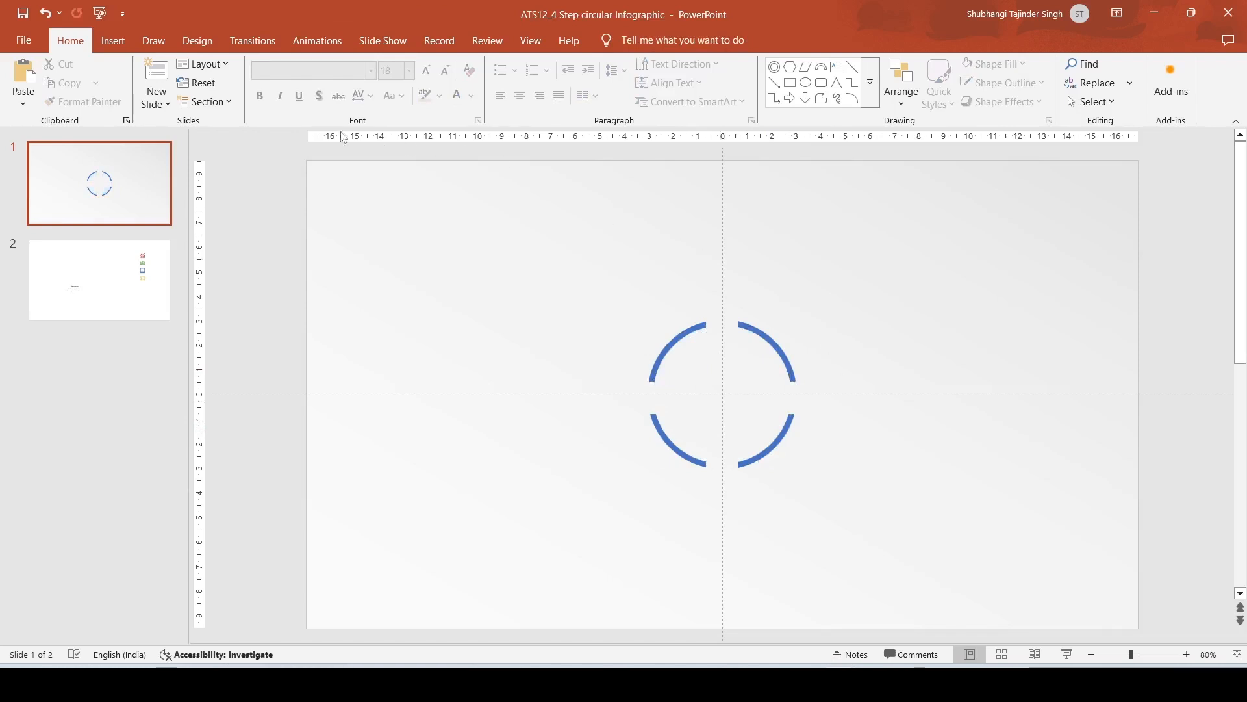
# Step: Hide the slide guides
pyautogui.click(488, 41)
pyautogui.click(528, 40)
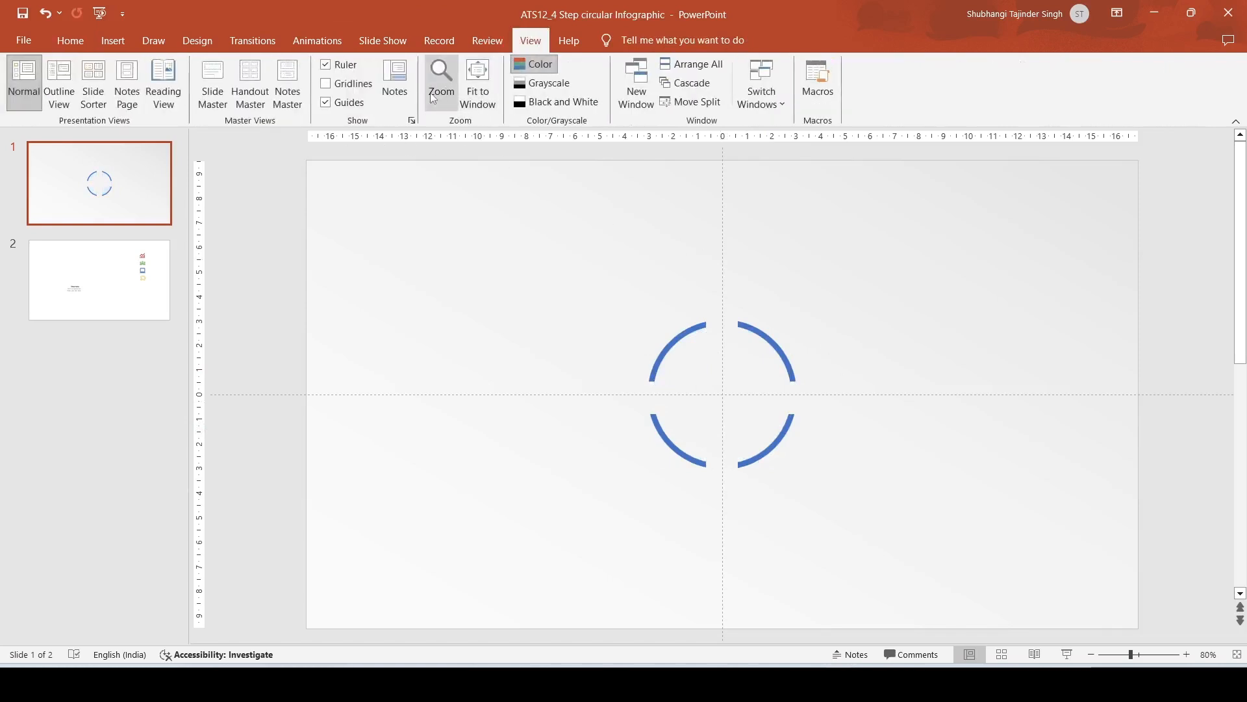
pyautogui.click(351, 104)
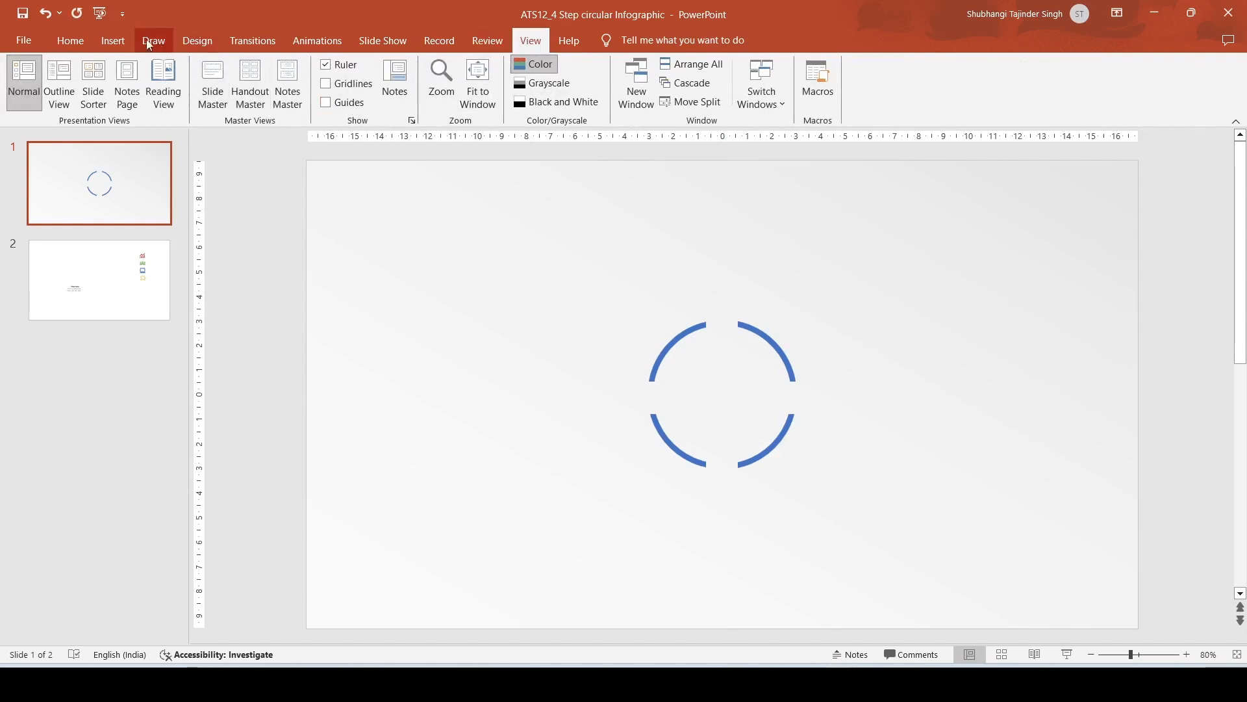
# Step: Draw a block arc shape about 6.5 cm wide above and left of the ring
pyautogui.click(113, 40)
pyautogui.click(256, 81)
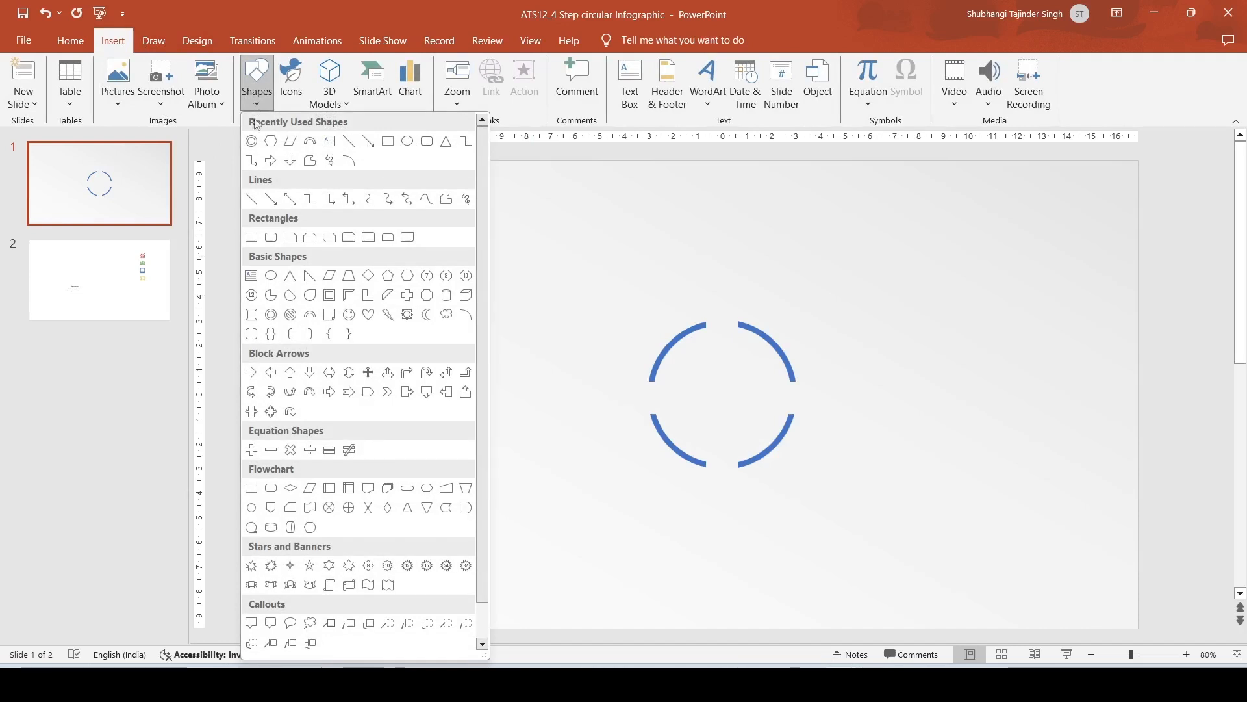
pyautogui.click(309, 314)
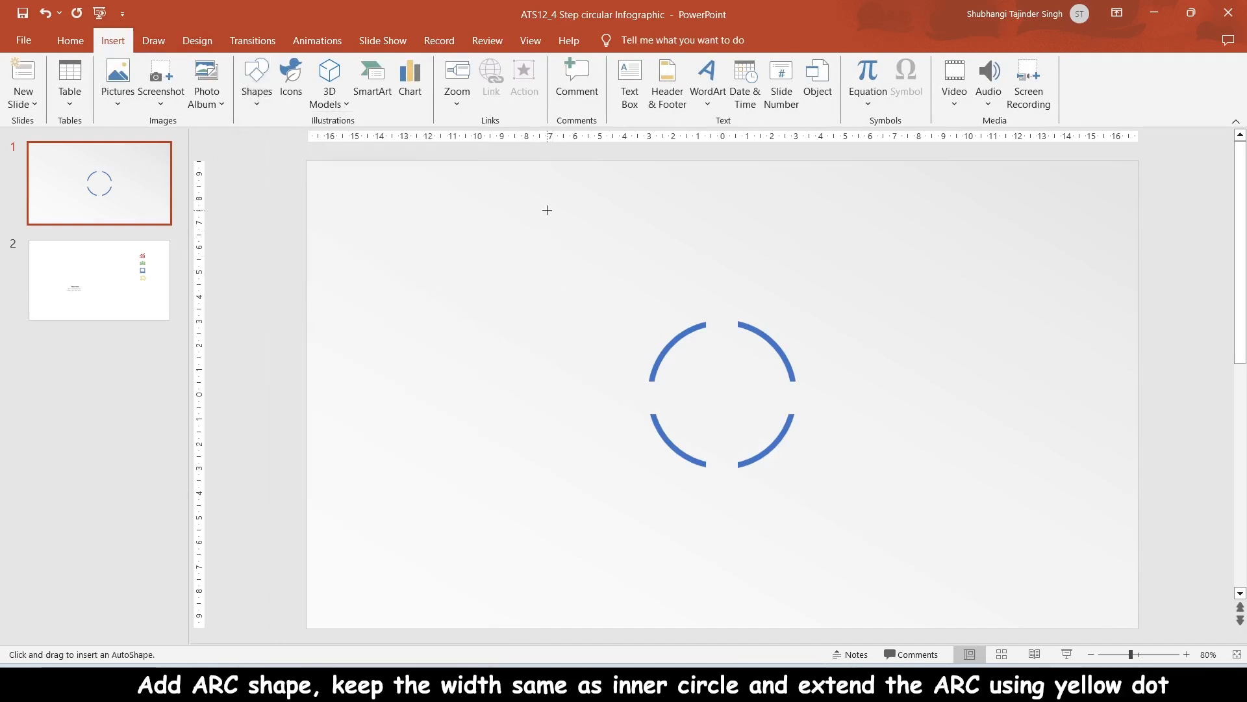
pyautogui.moveTo(547, 210)
pyautogui.mouseDown()
pyautogui.moveTo(649, 270)
pyautogui.moveTo(669, 361)
pyautogui.moveTo(701, 370)
pyautogui.mouseUp()
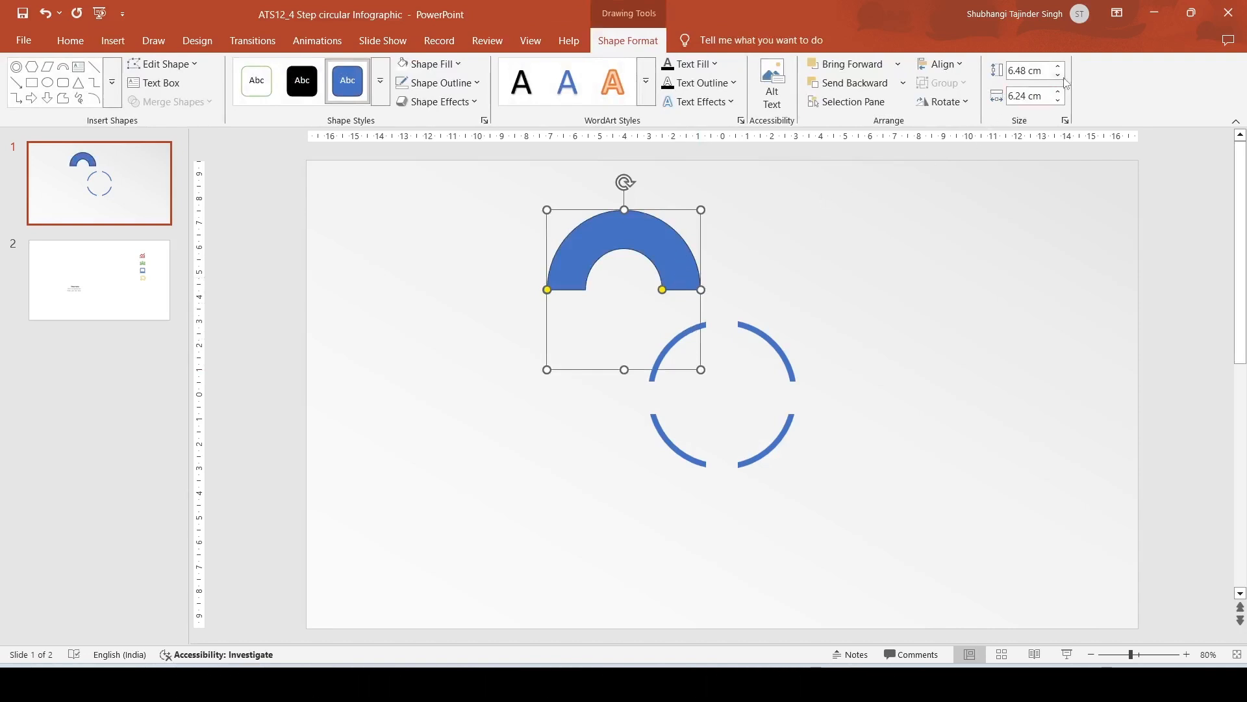
# Step: Set the arc's height and width to 6.3 cm
pyautogui.click(1059, 78)
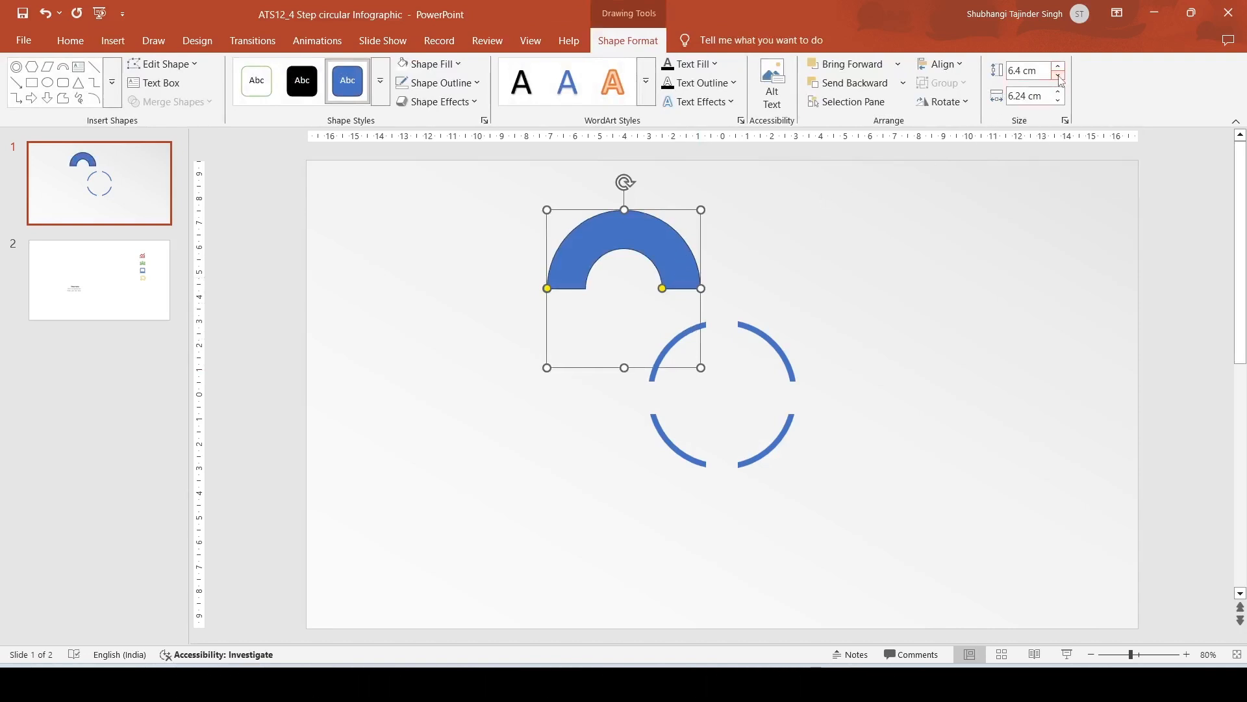
pyautogui.click(1059, 77)
pyautogui.click(1058, 92)
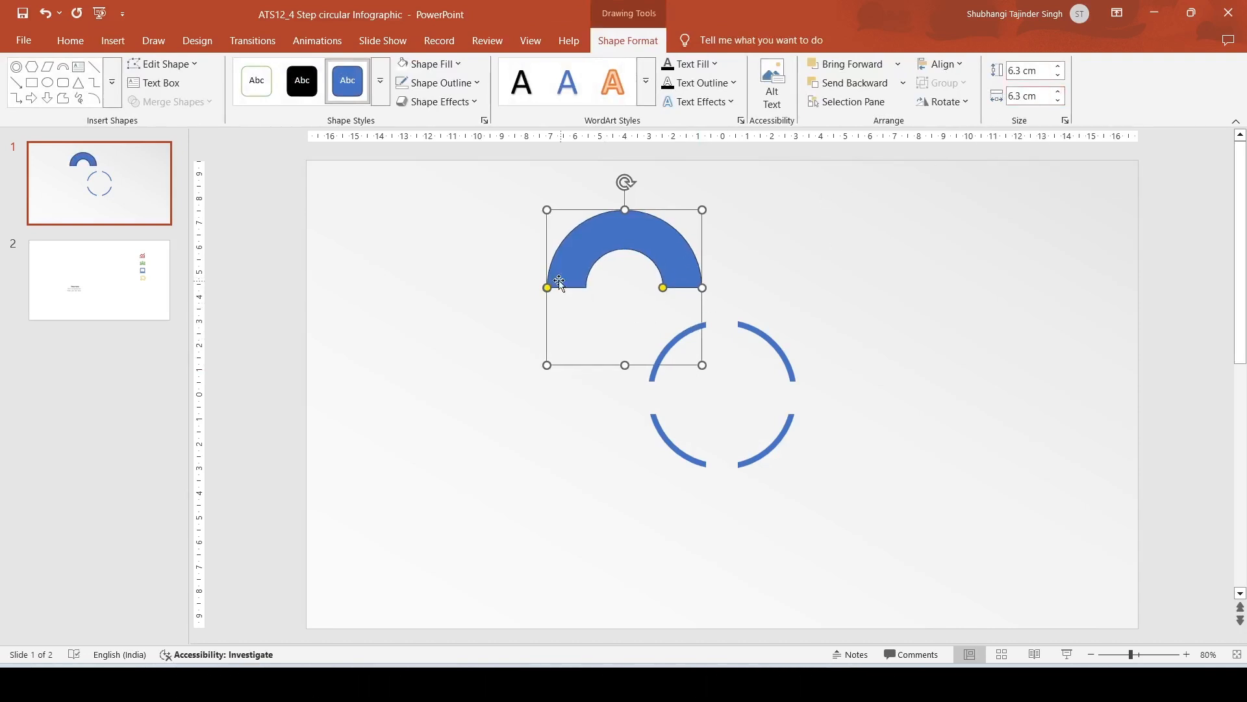
# Step: Make the block arc thin using its thickness adjustment handle and change its outline
pyautogui.moveTo(664, 288); pyautogui.dragTo(699, 292)
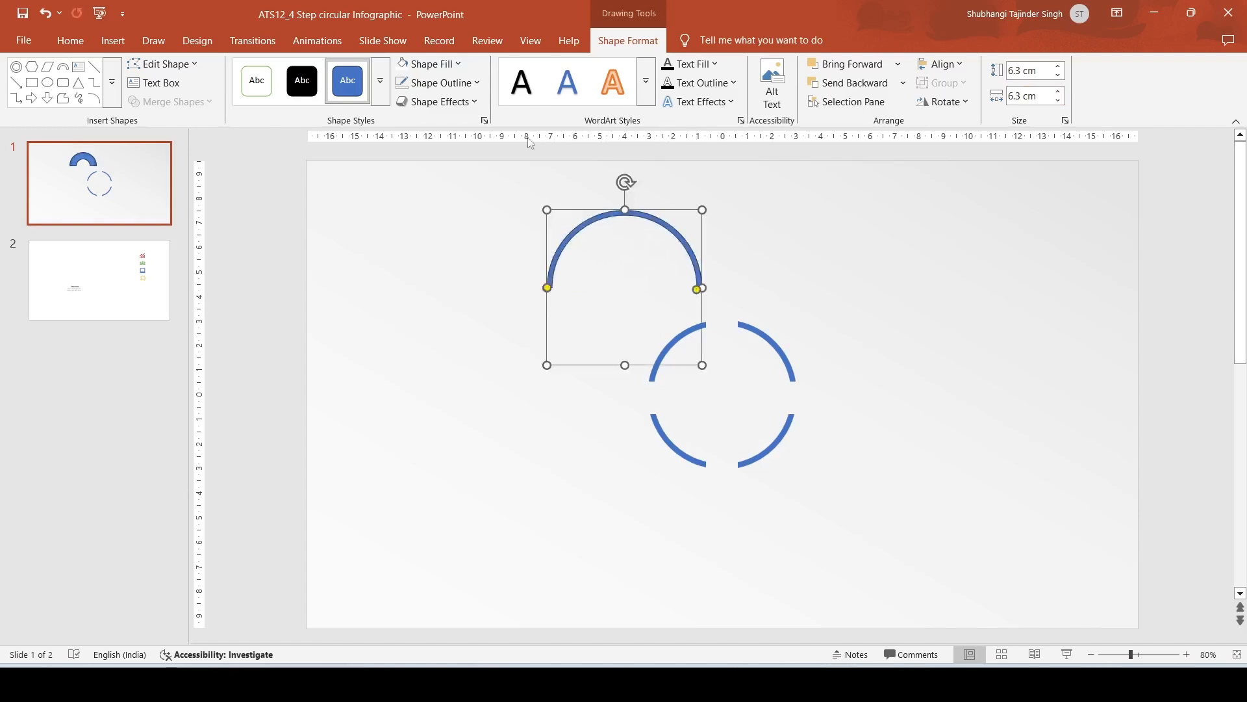
pyautogui.click(437, 83)
pyautogui.click(445, 407)
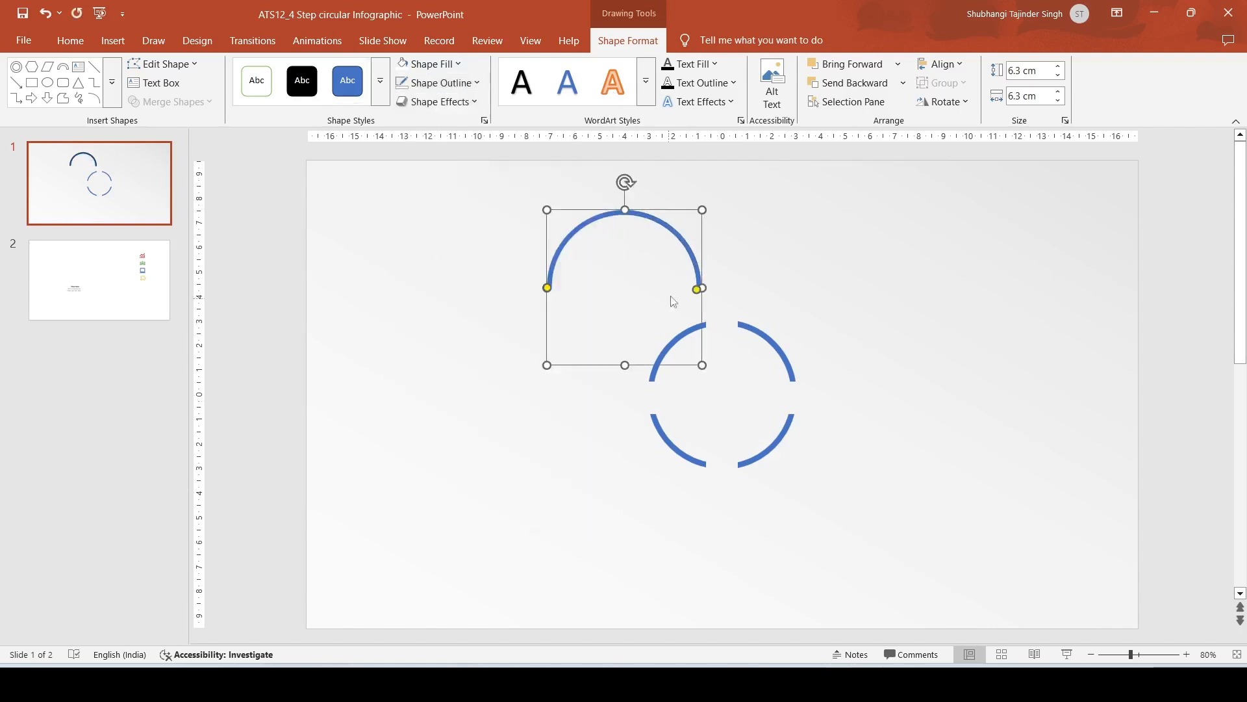
# Step: Extend the arc's ends with its adjustment handles to almost a full circle and move it left
pyautogui.moveTo(549, 288); pyautogui.dragTo(576, 330)
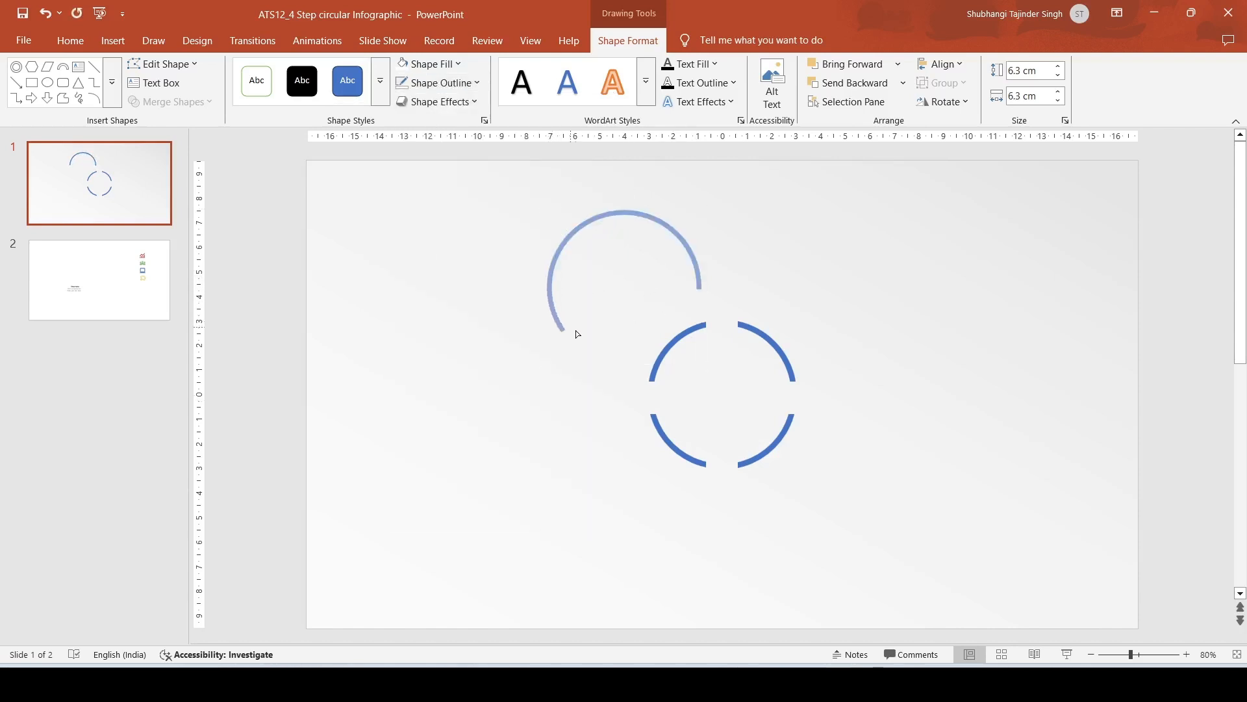
pyautogui.moveTo(686, 328); pyautogui.dragTo(689, 328)
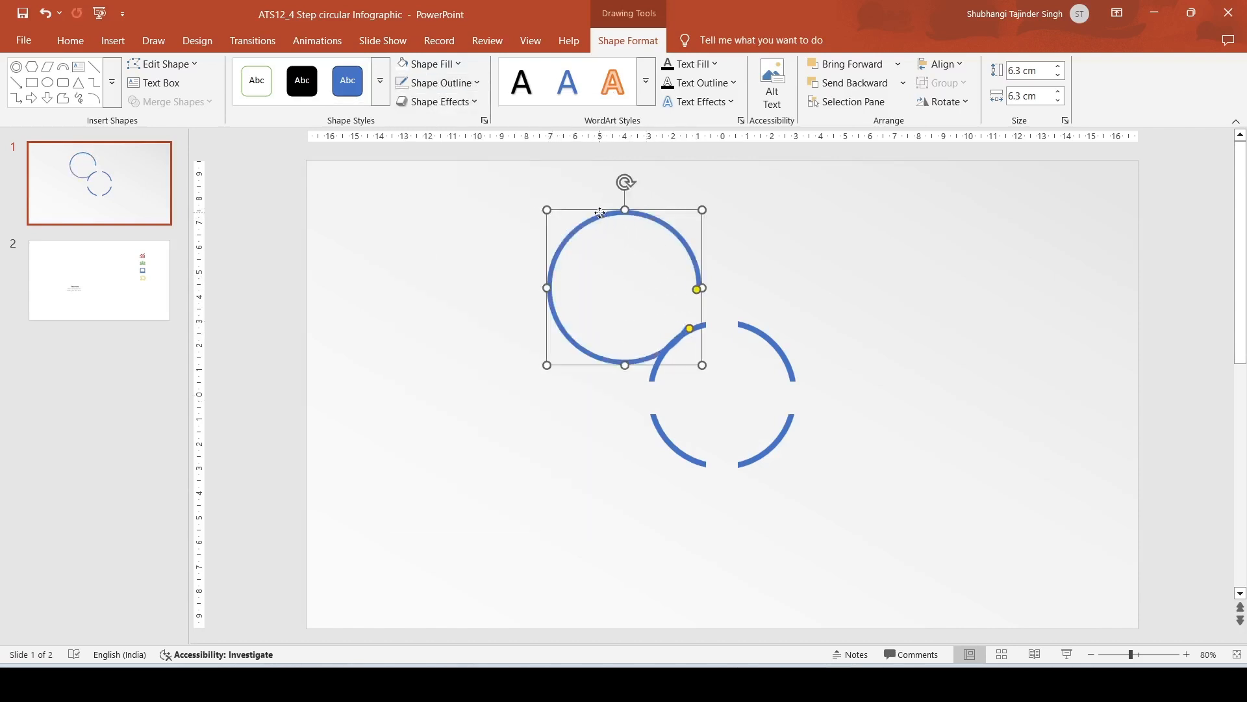
pyautogui.moveTo(601, 212); pyautogui.dragTo(576, 210)
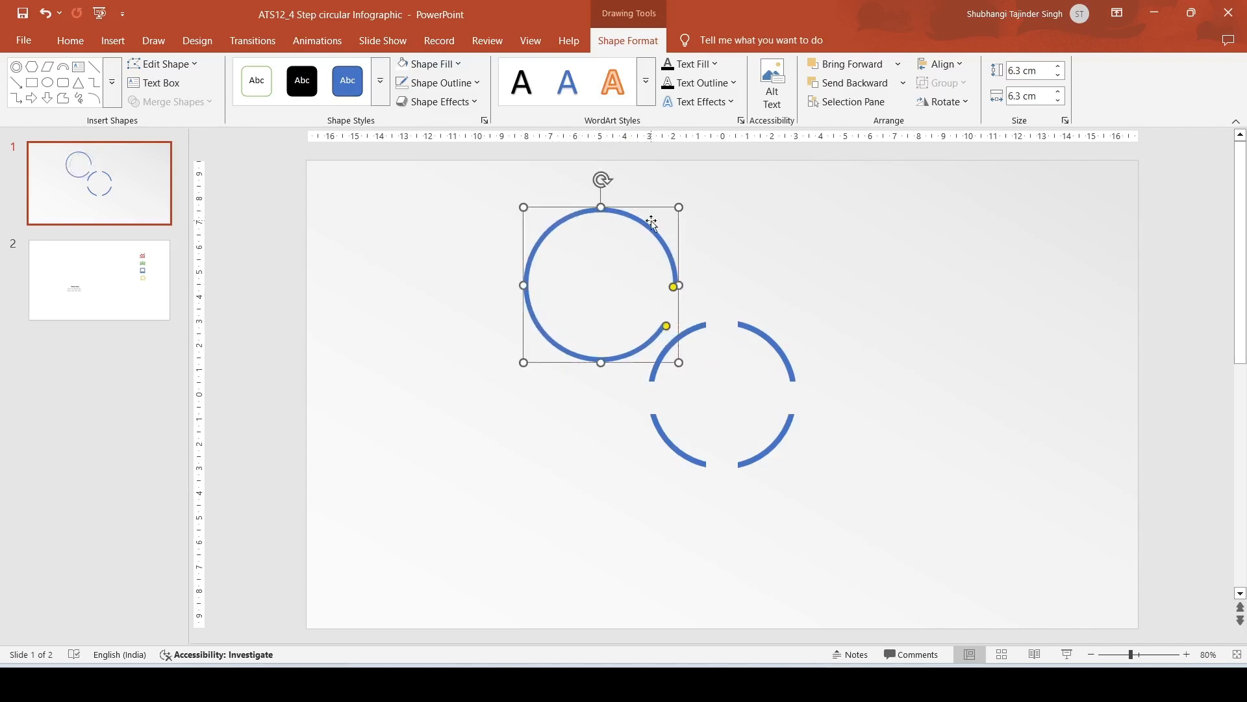
pyautogui.moveTo(652, 223); pyautogui.dragTo(529, 223)
# Step: Select the four ring arcs and group them
pyautogui.moveTo(605, 247); pyautogui.dragTo(844, 488)
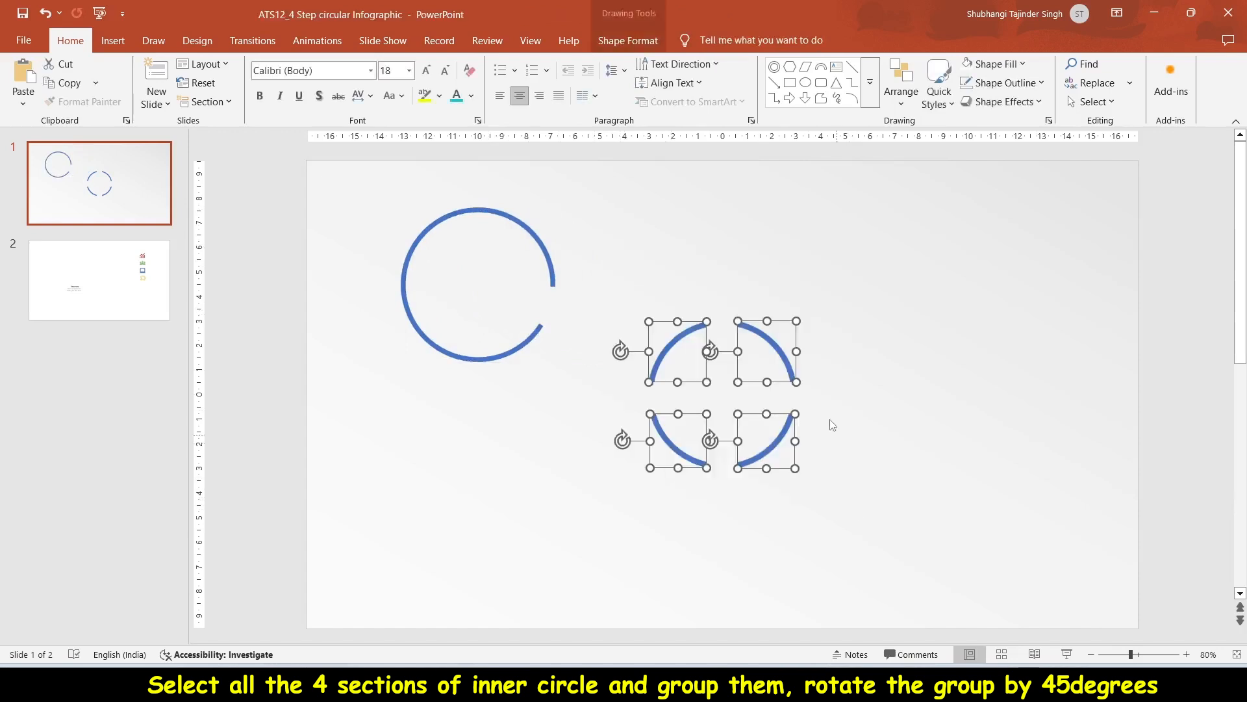
pyautogui.rightClick(773, 350)
pyautogui.moveTo(899, 467)
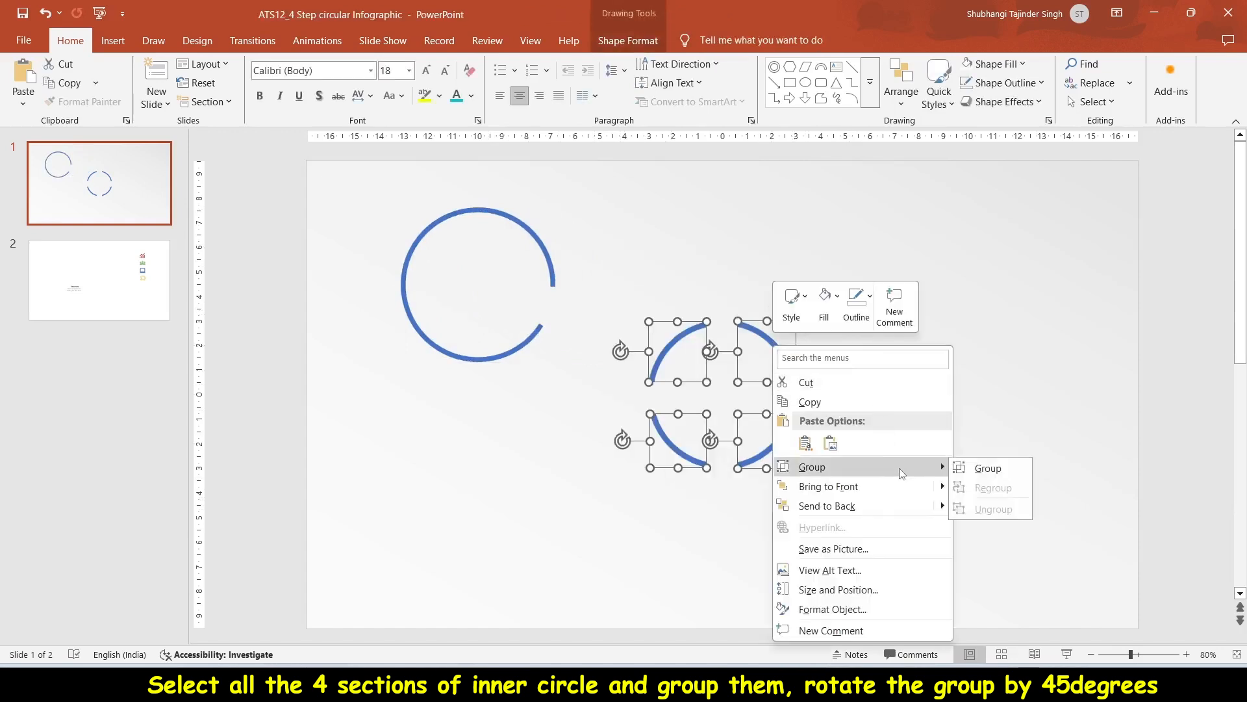
pyautogui.click(990, 468)
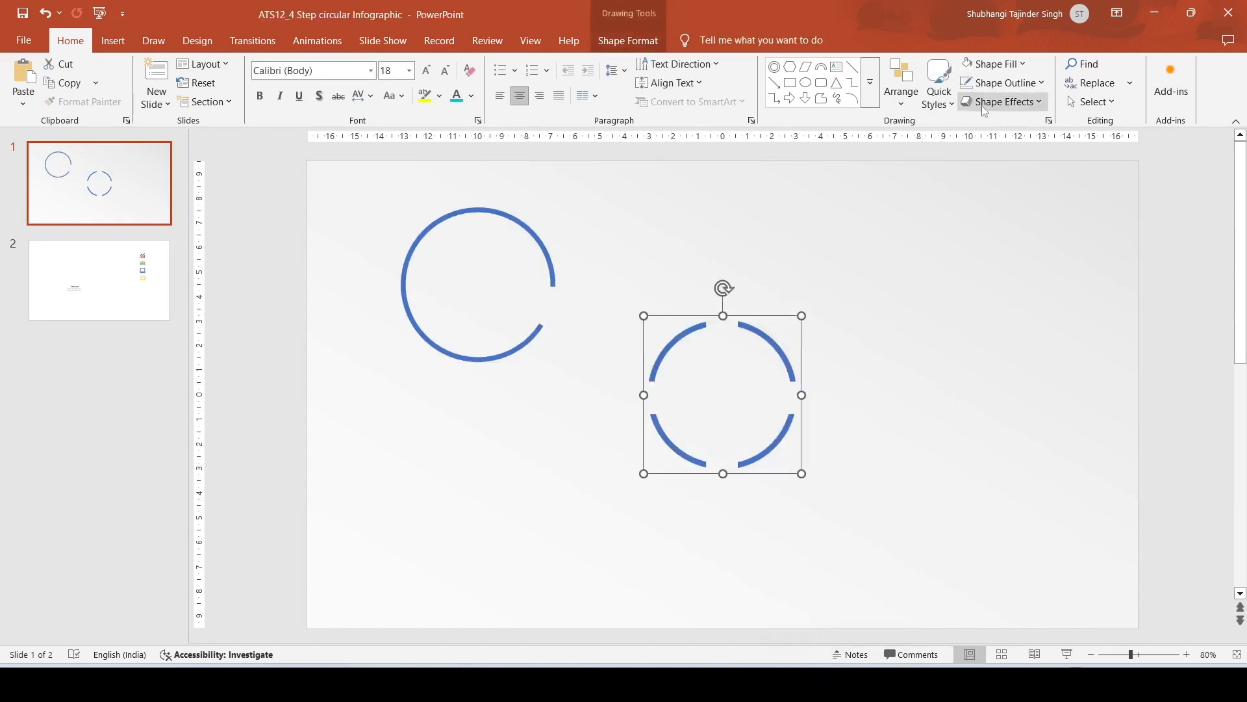
# Step: Open the rotation options for the group and rotate it about 47° with its rotation handle
pyautogui.click(628, 42)
pyautogui.click(942, 101)
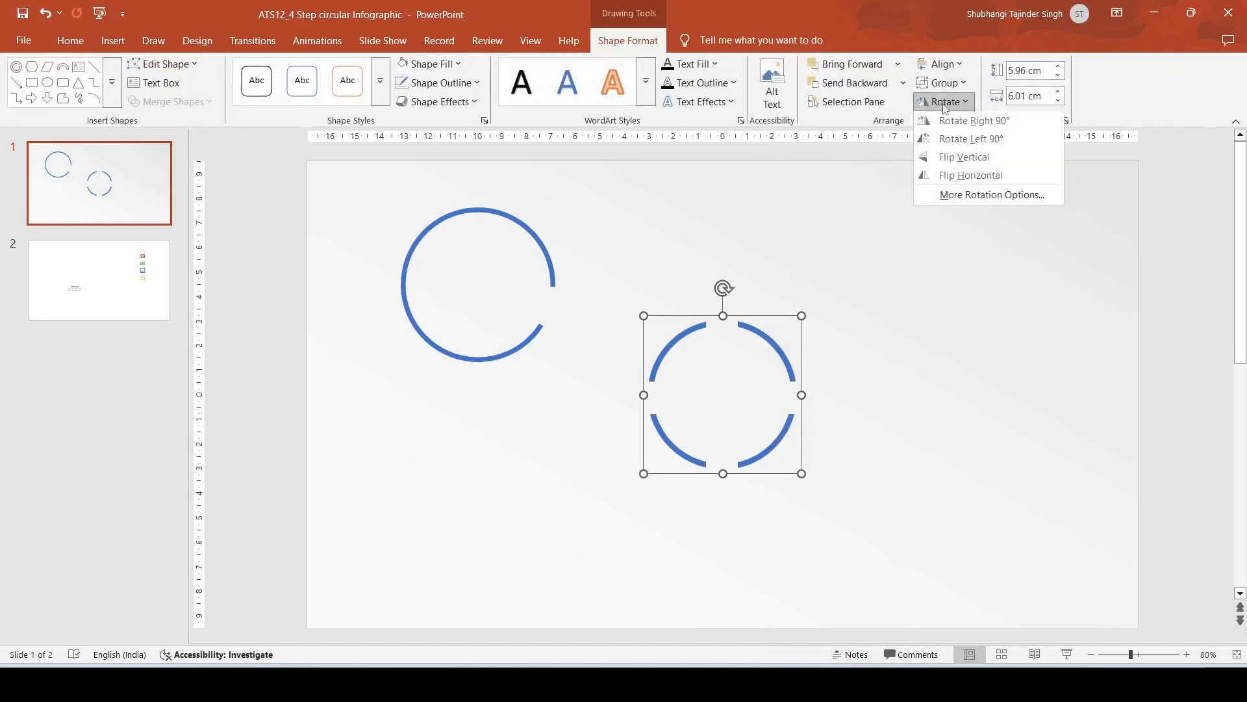
pyautogui.click(1007, 196)
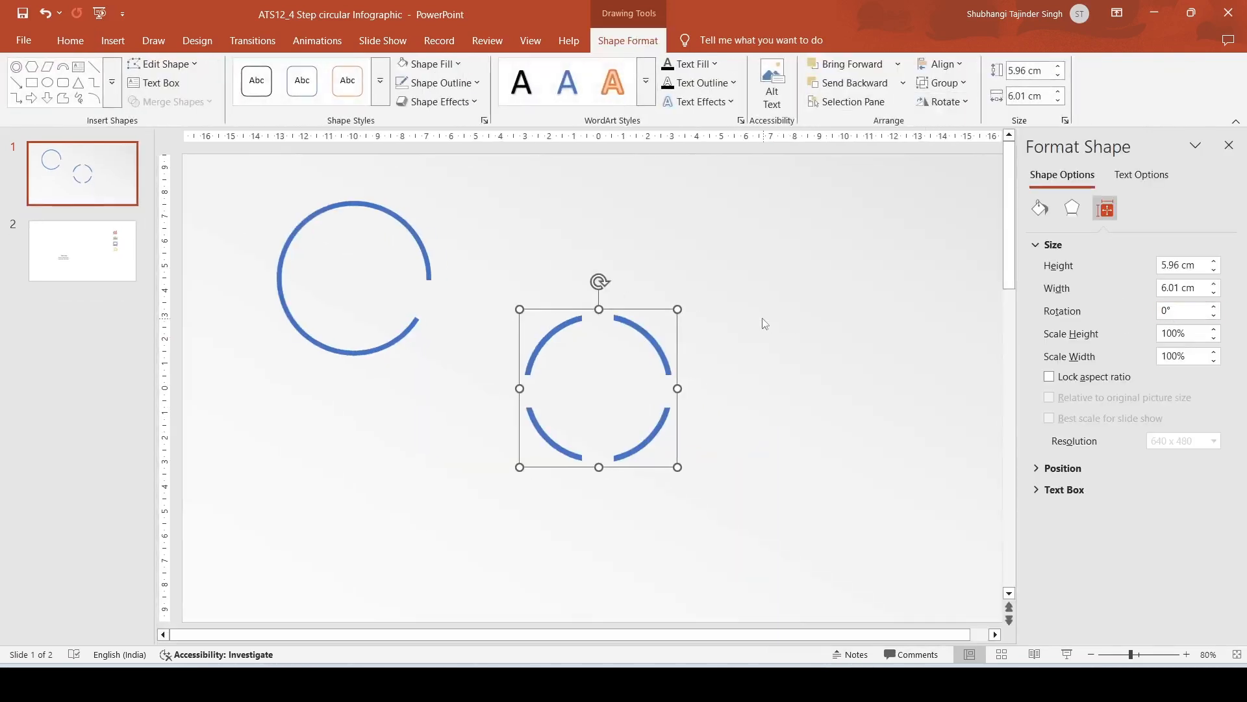
pyautogui.moveTo(602, 284); pyautogui.dragTo(669, 326)
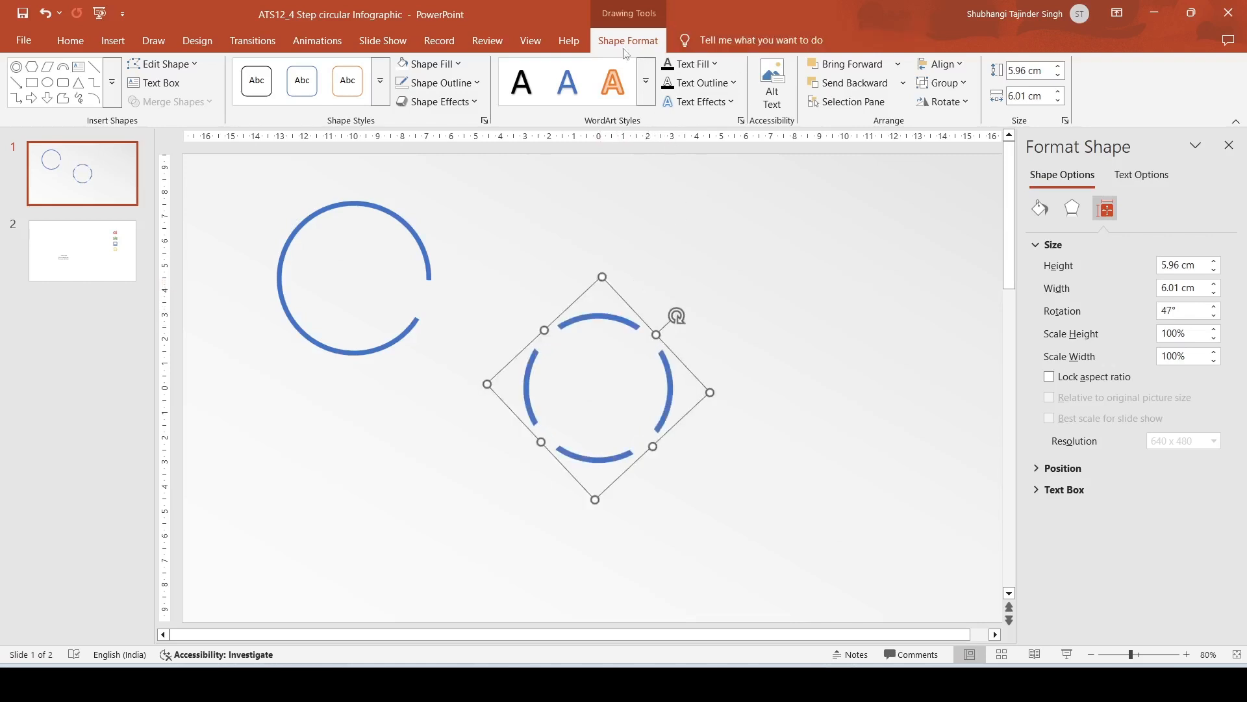
# Step: Turn the slide guides back on
pyautogui.click(530, 41)
pyautogui.click(343, 103)
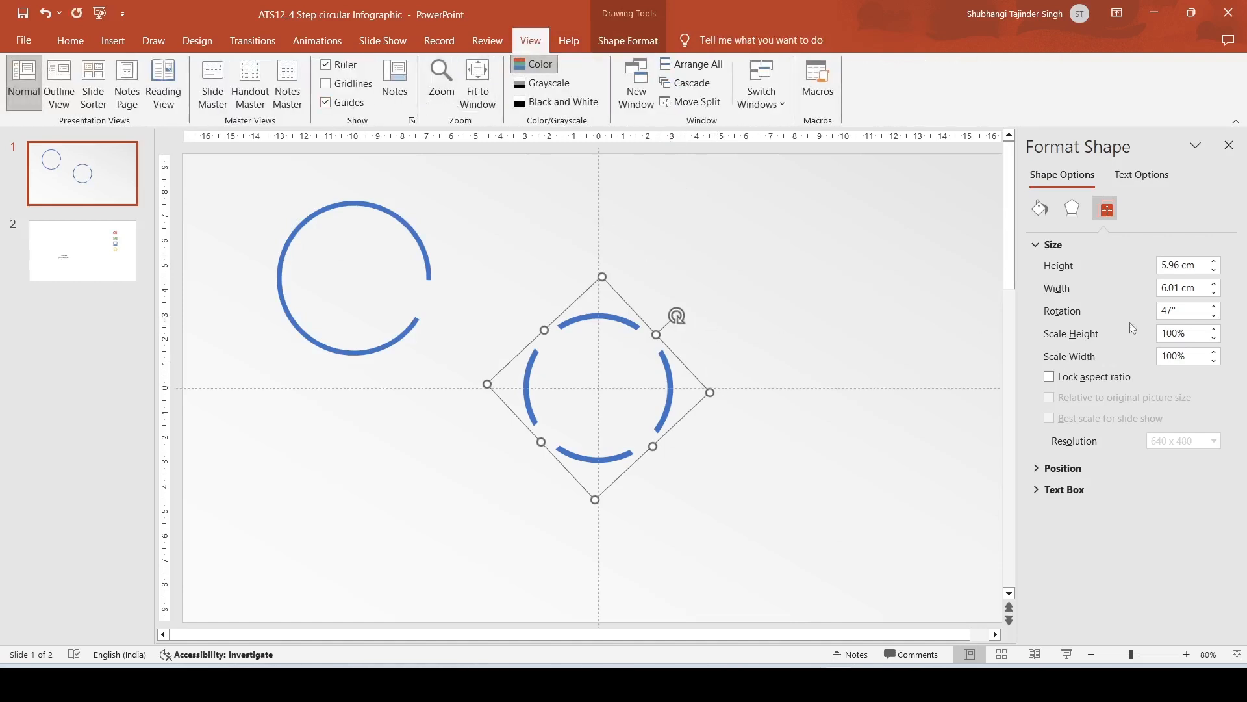
# Step: Set the group's rotation to 45° and close the Format Shape pane
pyautogui.click(1214, 316)
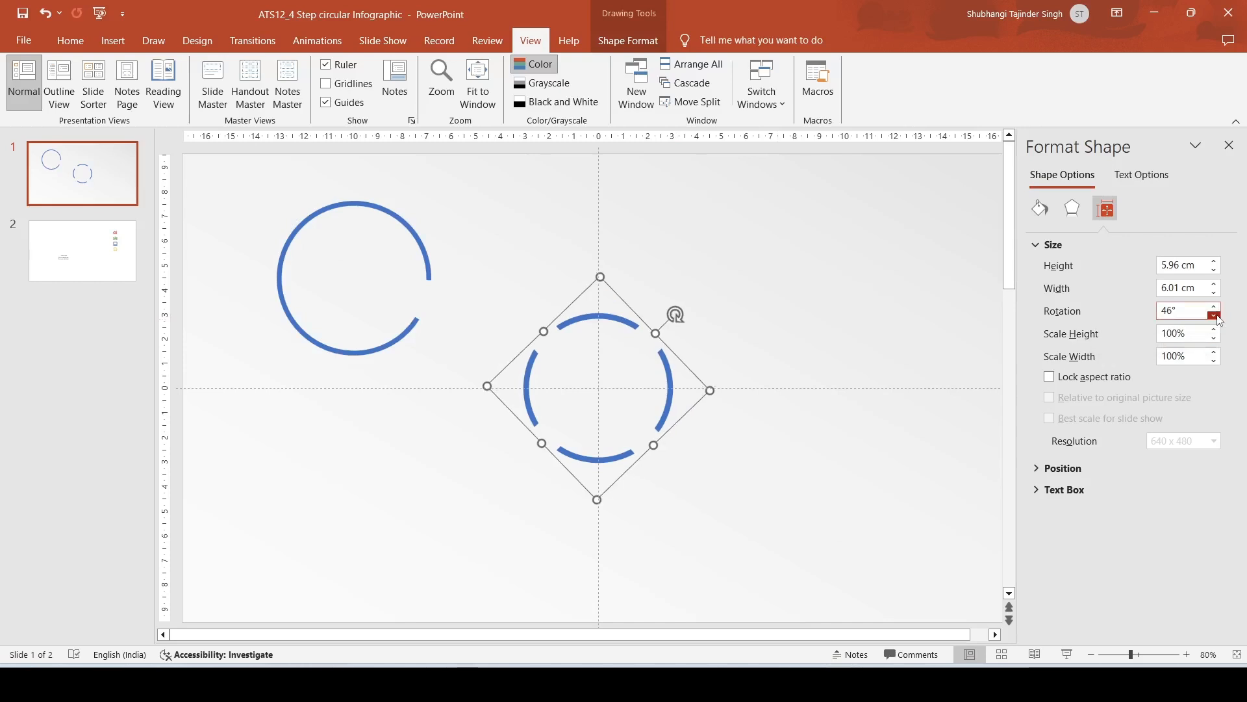
pyautogui.click(1214, 317)
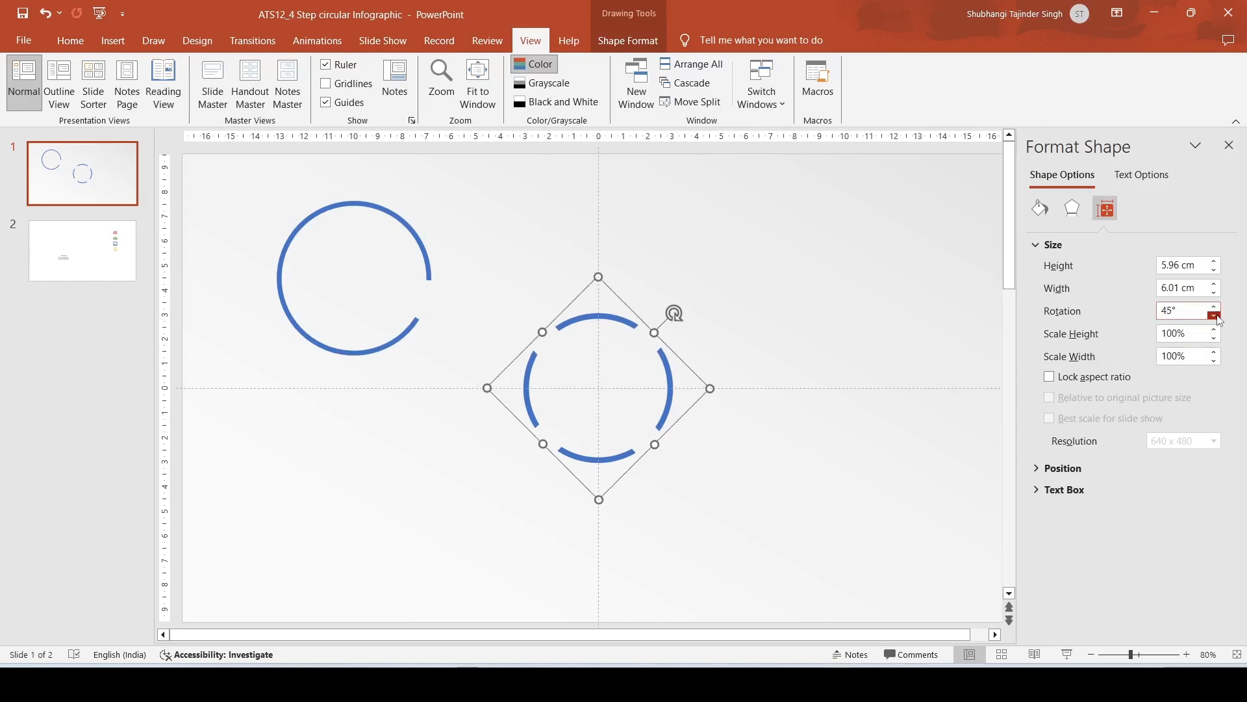
pyautogui.click(1229, 145)
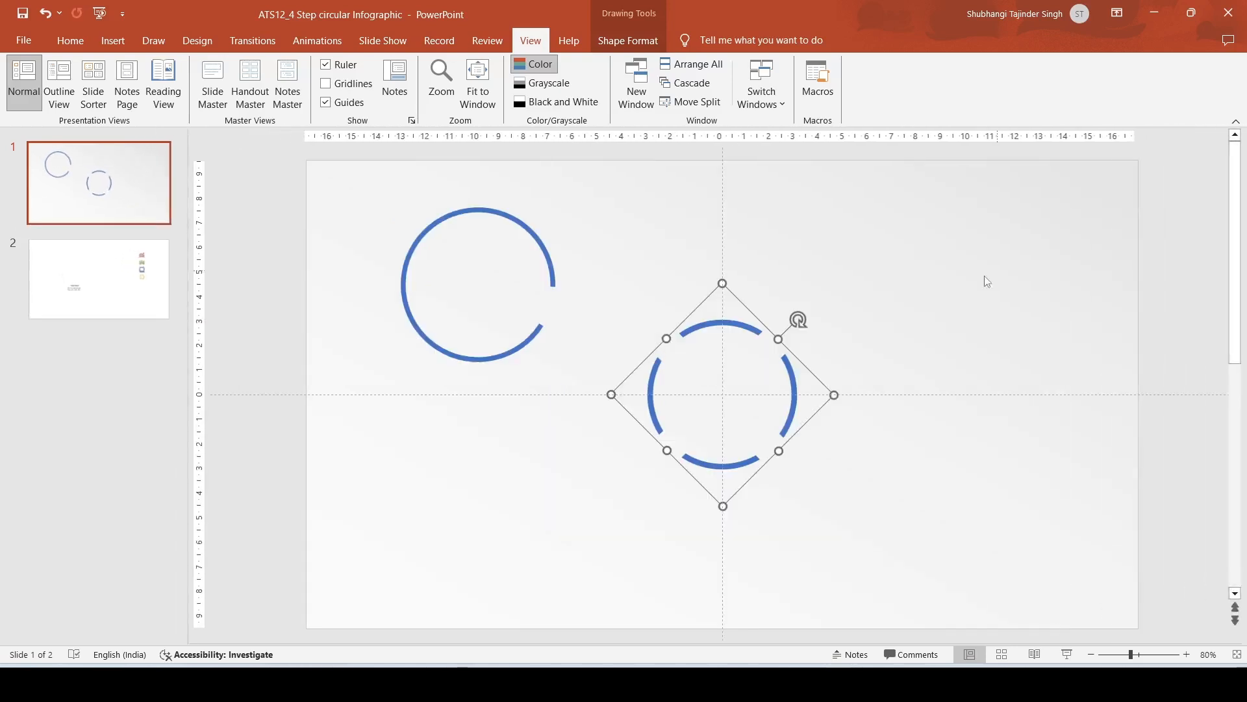
# Step: Move the large open arc next to the ring so it meets the ring's upper-left segment
pyautogui.click(981, 285)
pyautogui.click(496, 215)
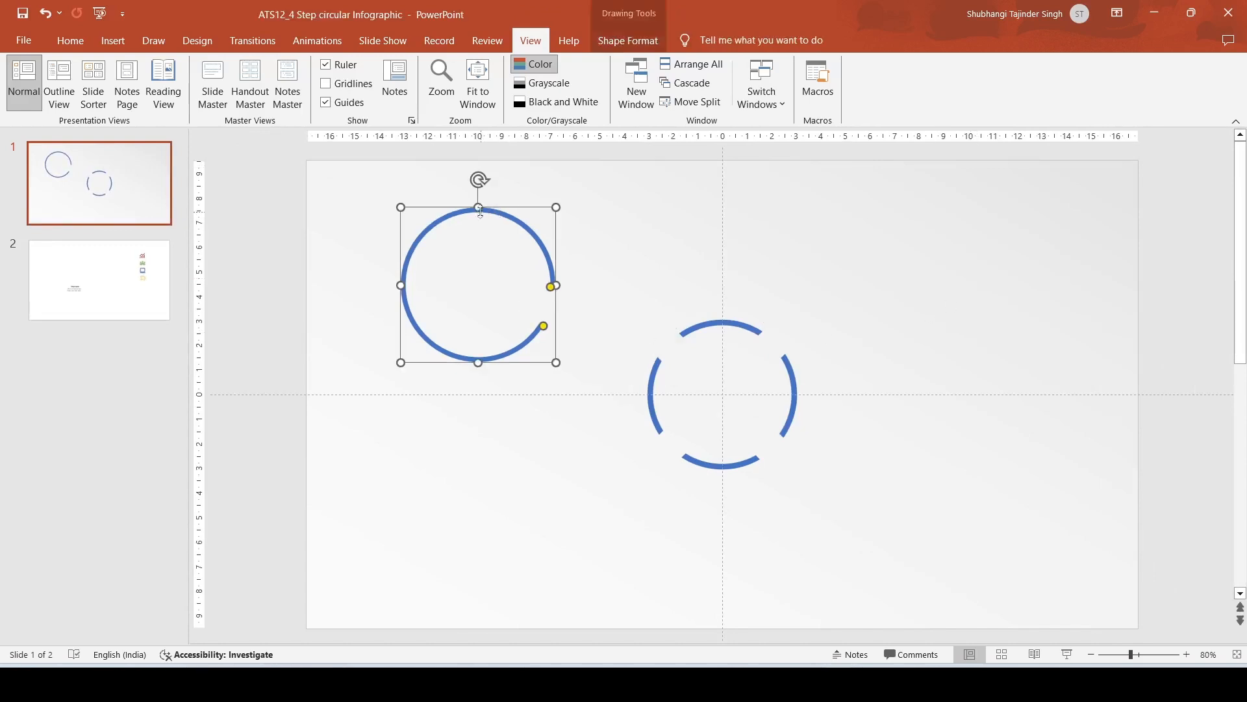
pyautogui.moveTo(463, 212); pyautogui.dragTo(638, 254)
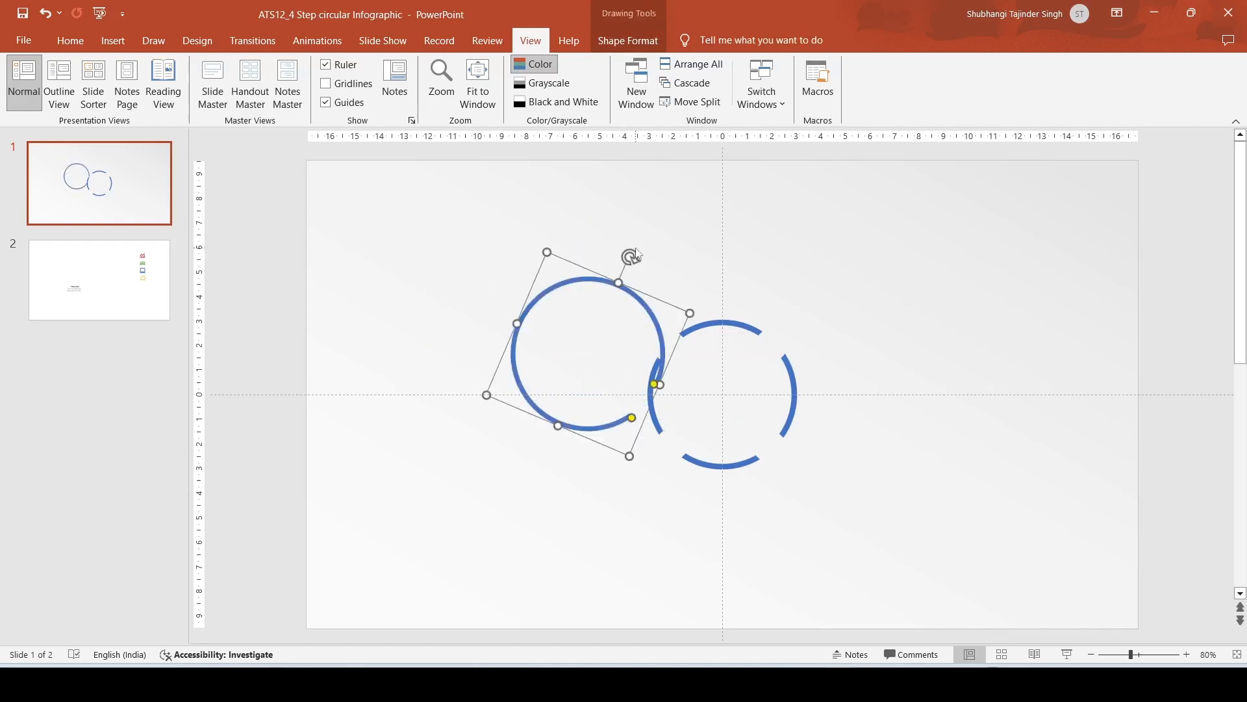
pyautogui.moveTo(539, 270); pyautogui.dragTo(540, 247)
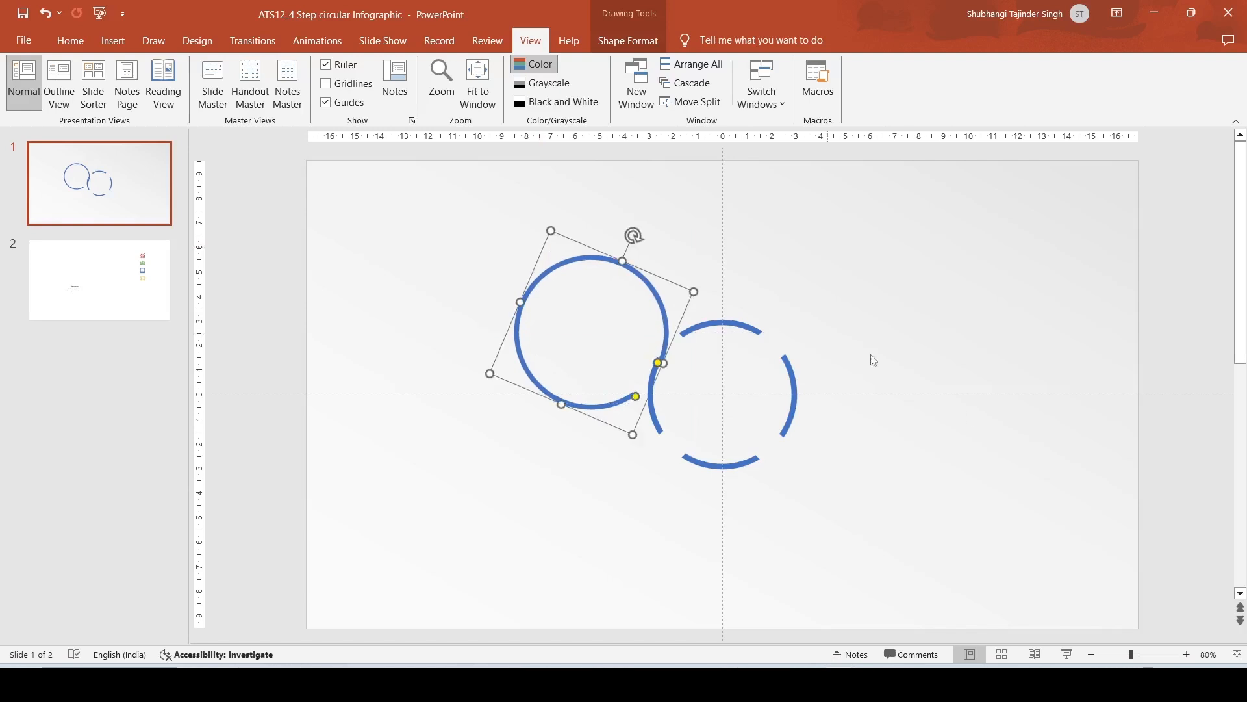
# Step: Nudge and slightly rotate the large arc so its end lines up smoothly with the ring's upper-left segment
pyautogui.click(1151, 656)
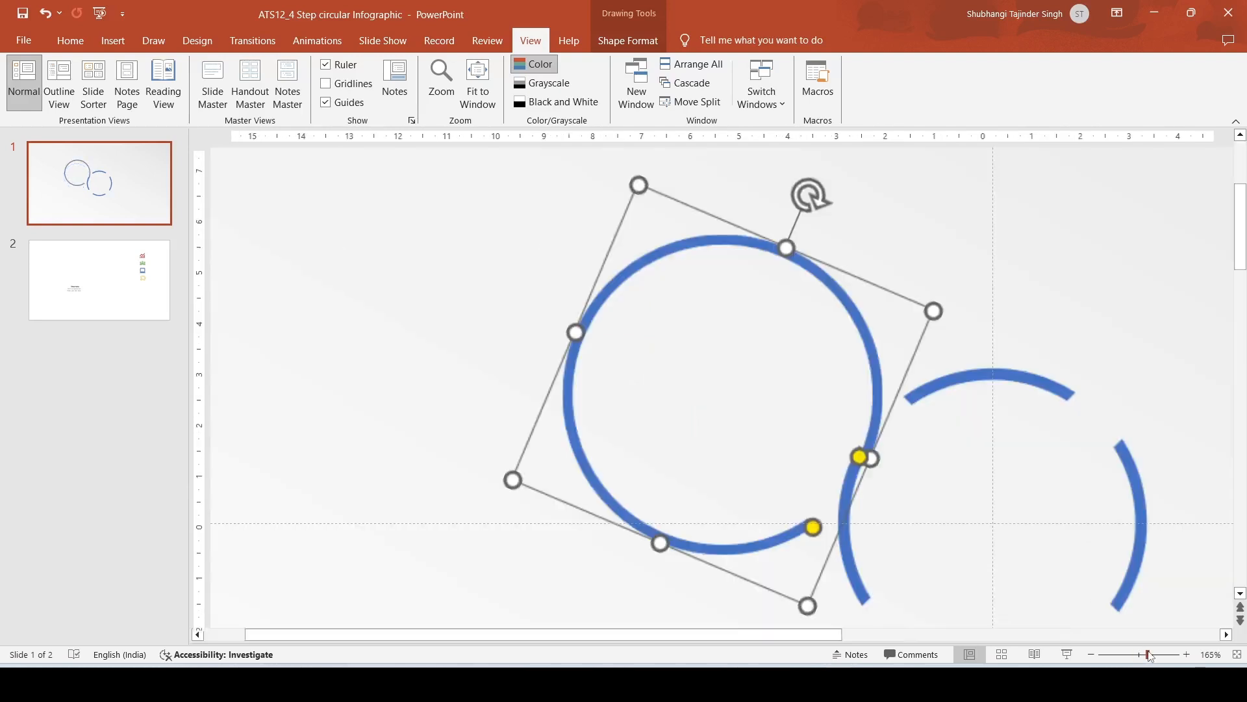
pyautogui.hotkey('ctrl', 'Up')
pyautogui.hotkey('ctrl', 'Up')
pyautogui.hotkey('ctrl', 'Up')
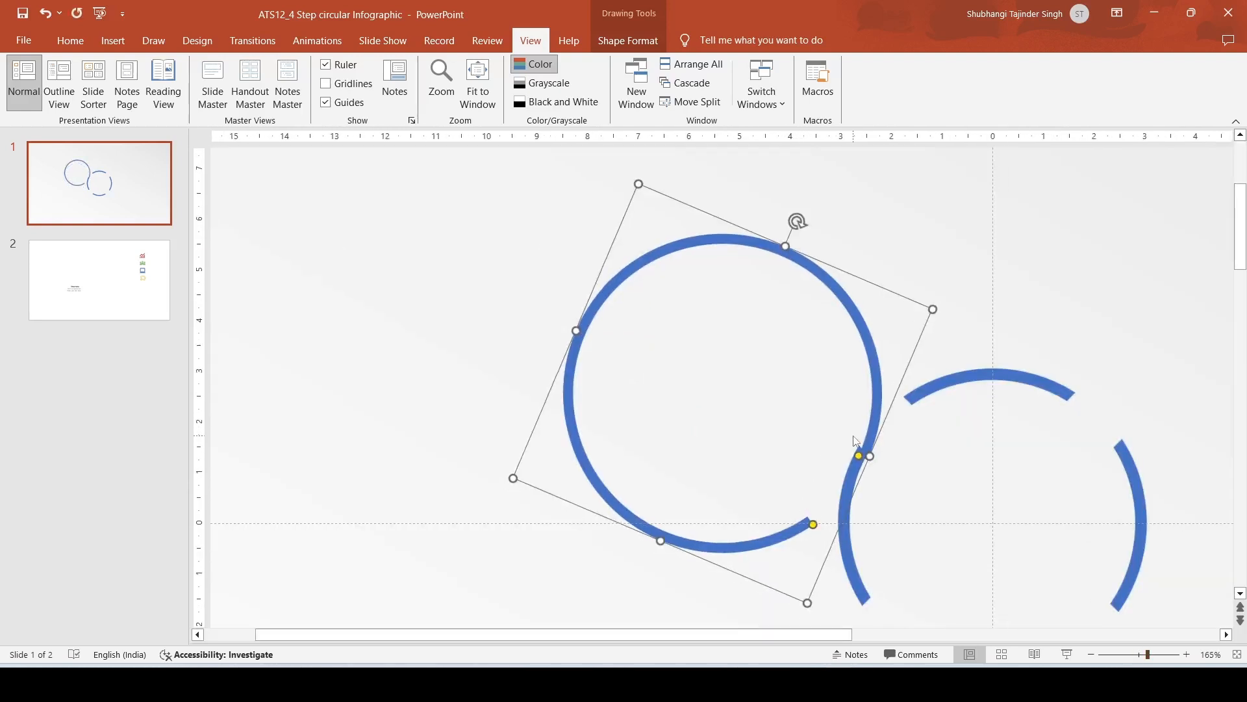
pyautogui.hotkey('ctrl', 'Left')
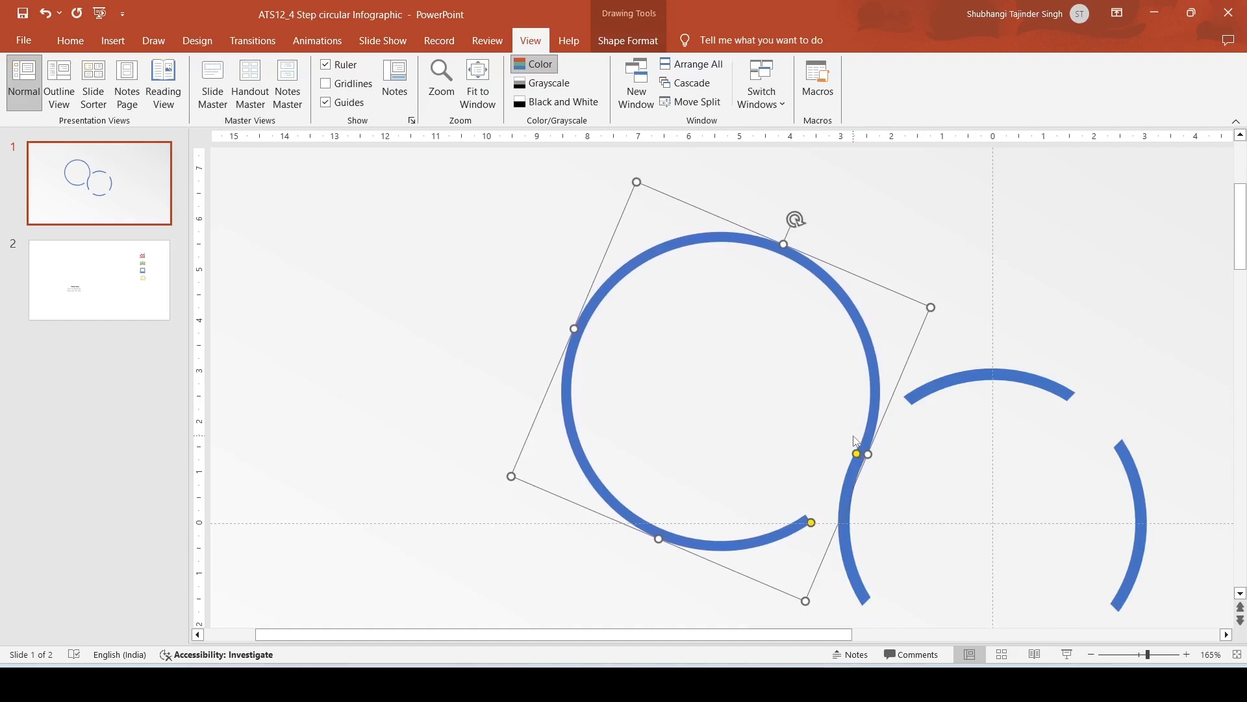
pyautogui.hotkey('ctrl', 'Left')
pyautogui.click(1000, 297)
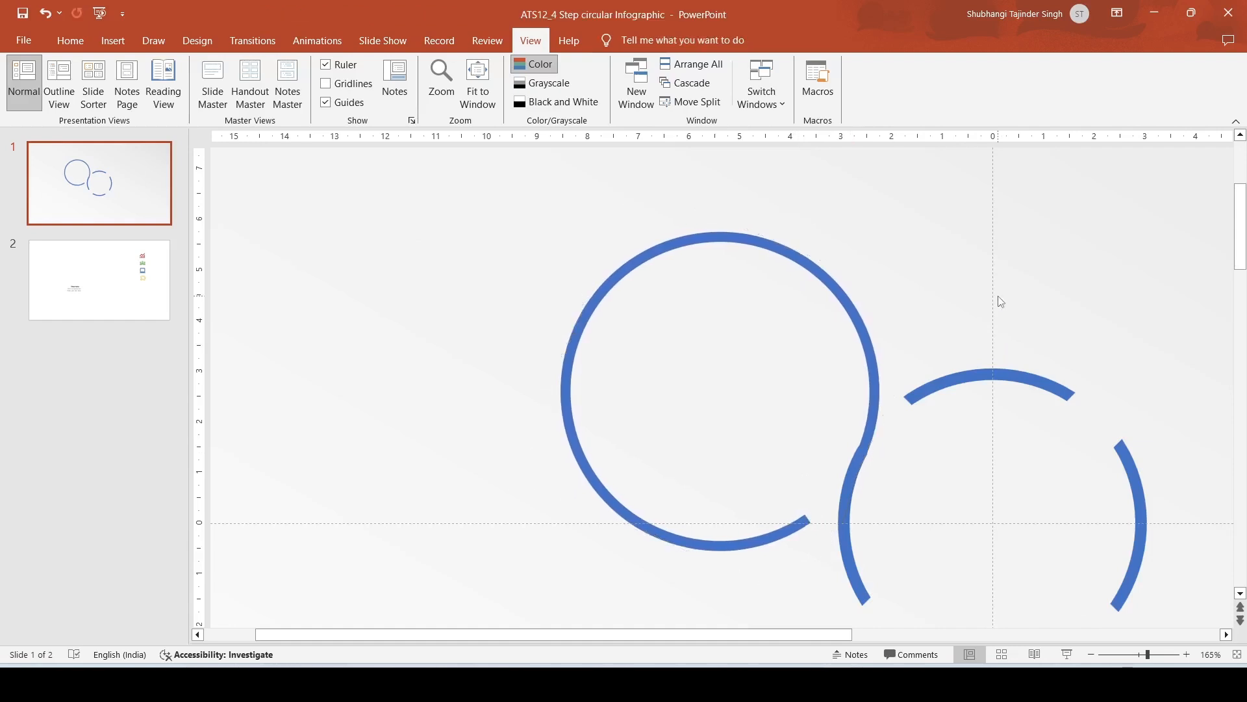
pyautogui.click(874, 395)
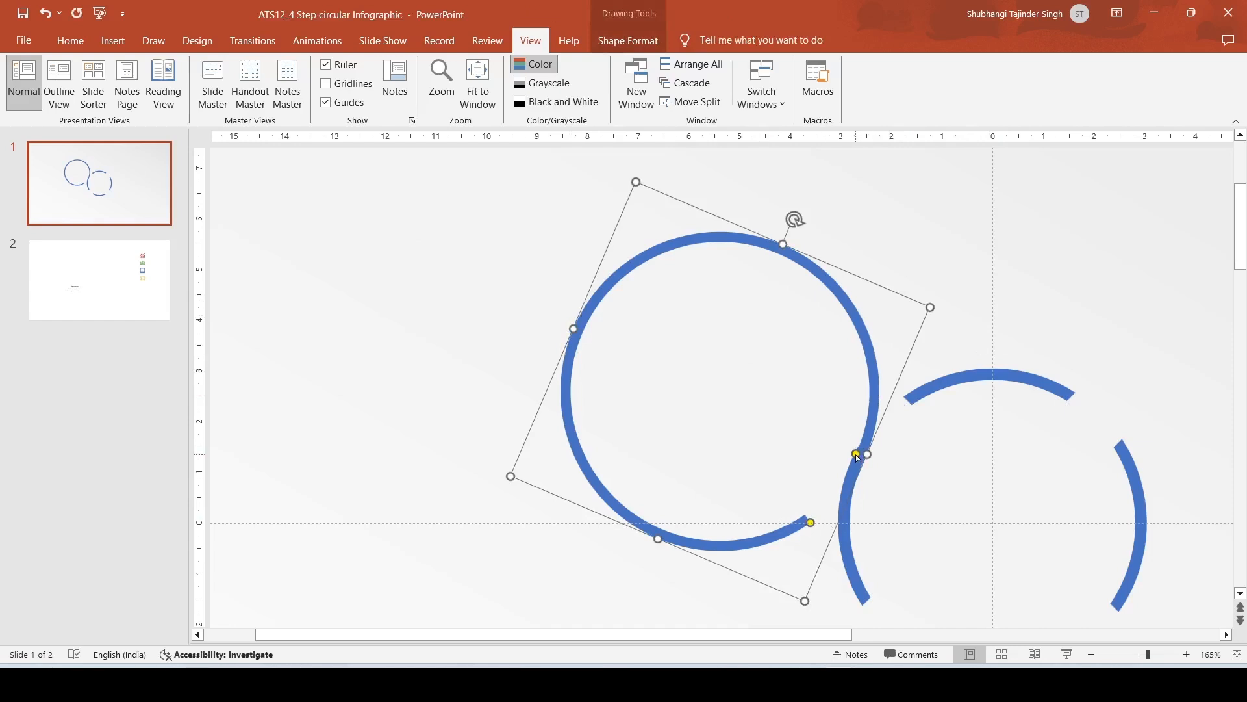
pyautogui.moveTo(857, 455); pyautogui.dragTo(852, 454)
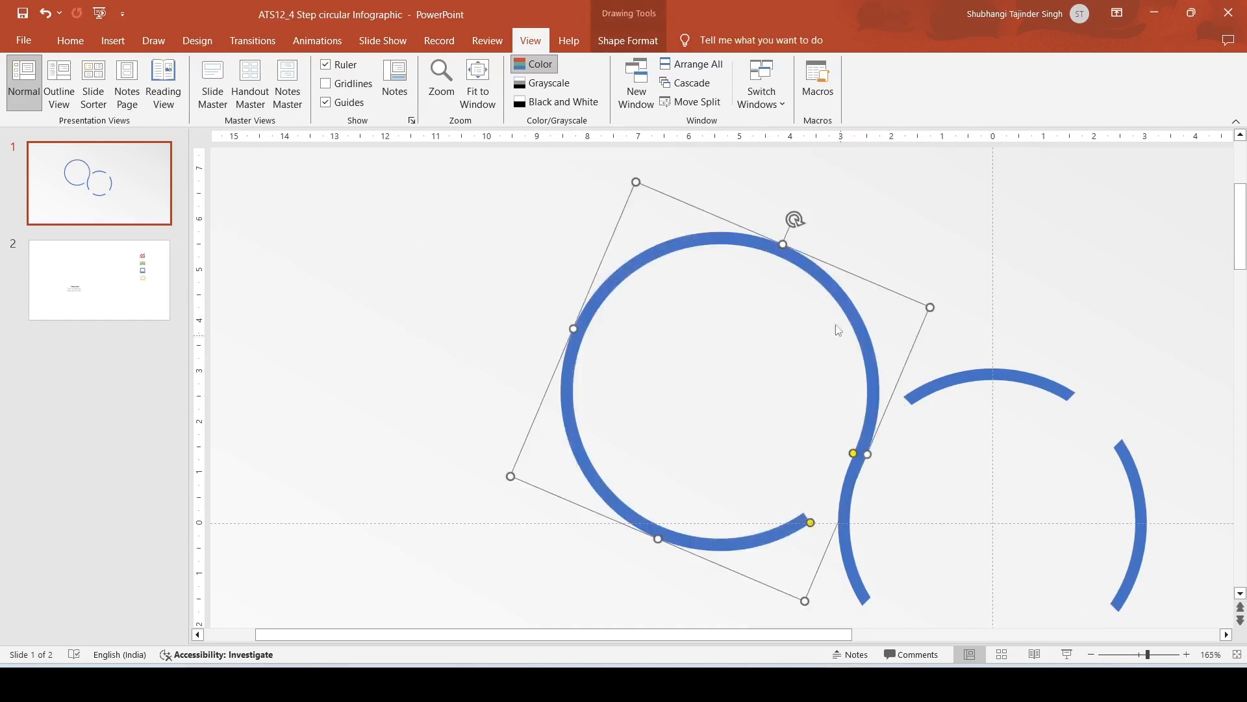
pyautogui.moveTo(793, 220); pyautogui.dragTo(794, 233)
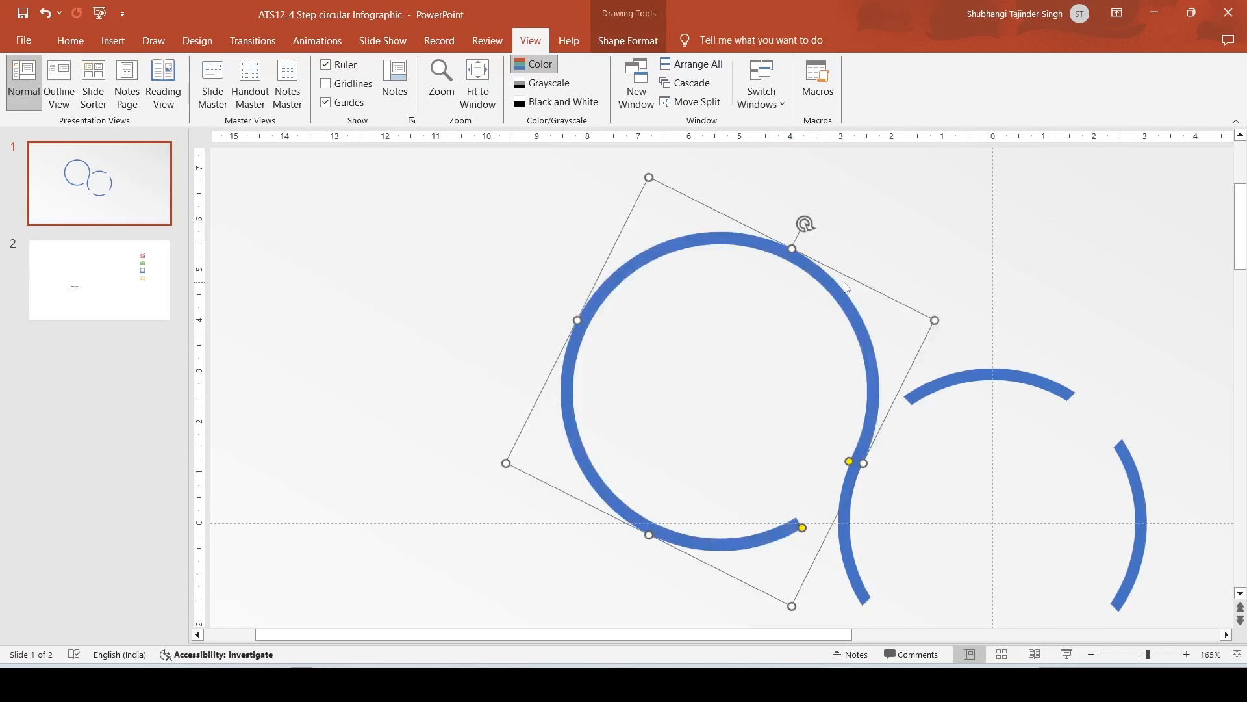
pyautogui.press('Down')
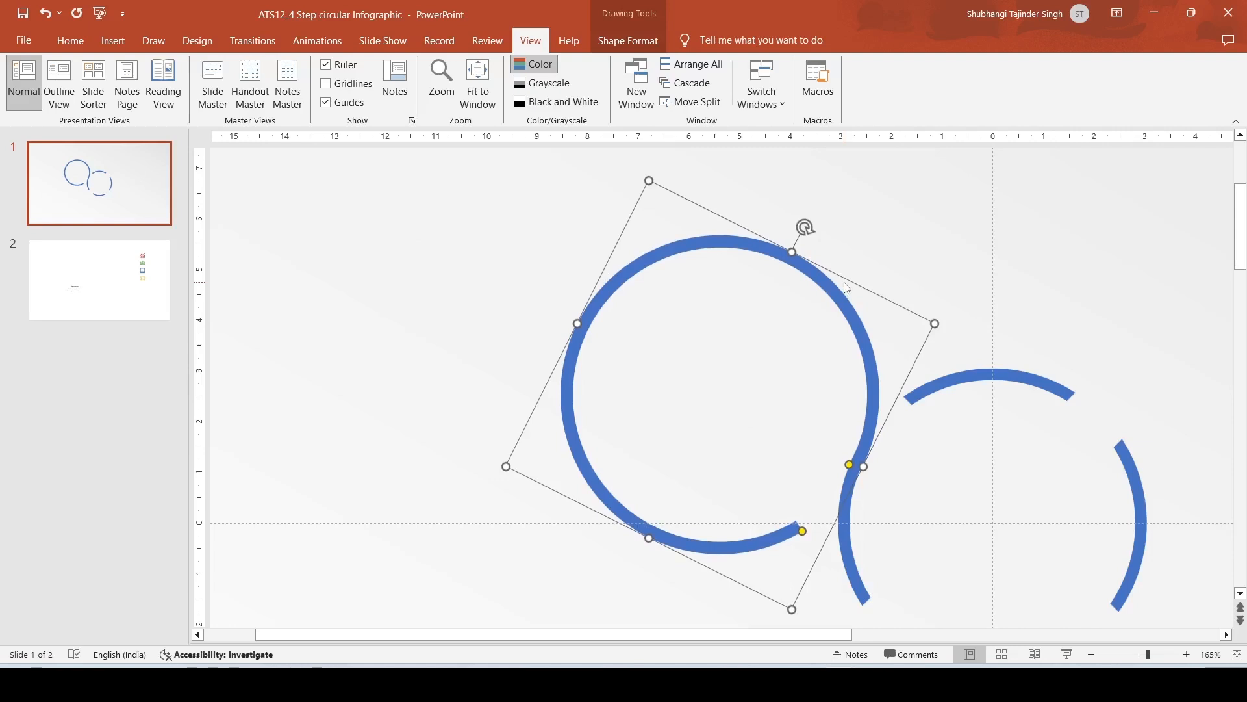
# Step: Adjust the large arc's angle handles, shortening its lower open end
pyautogui.click(881, 268)
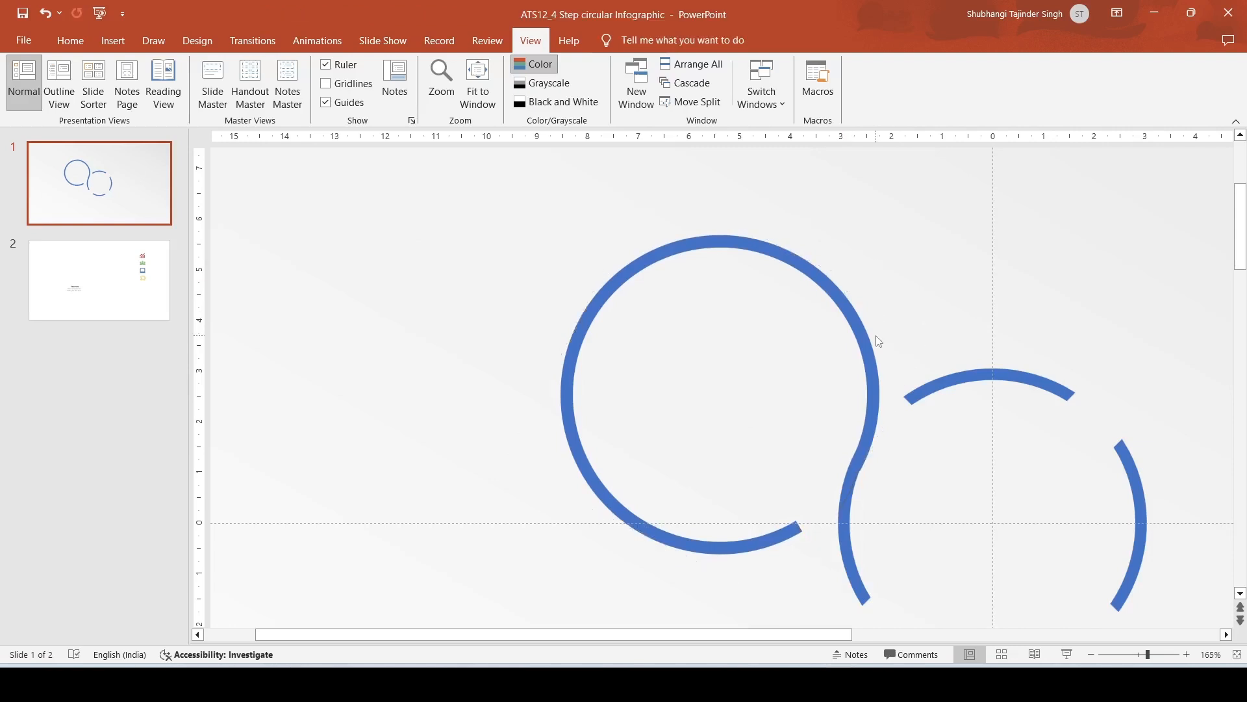
pyautogui.click(869, 351)
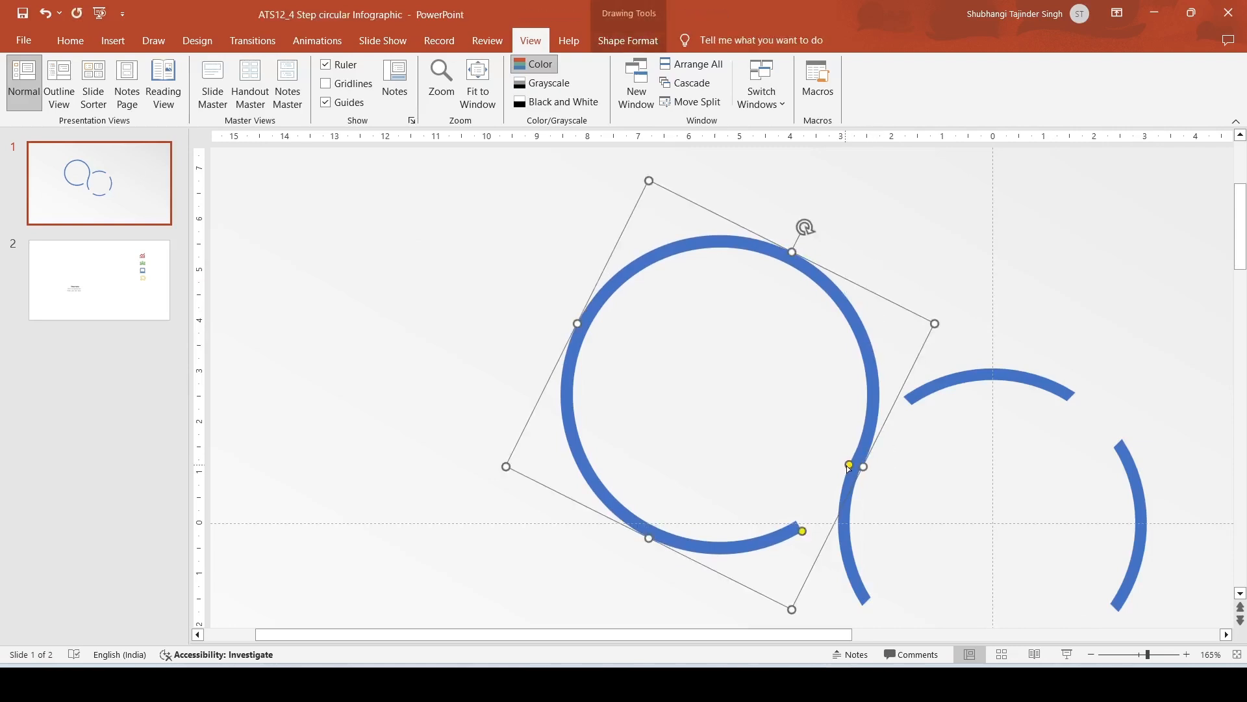
pyautogui.moveTo(849, 465); pyautogui.dragTo(849, 465)
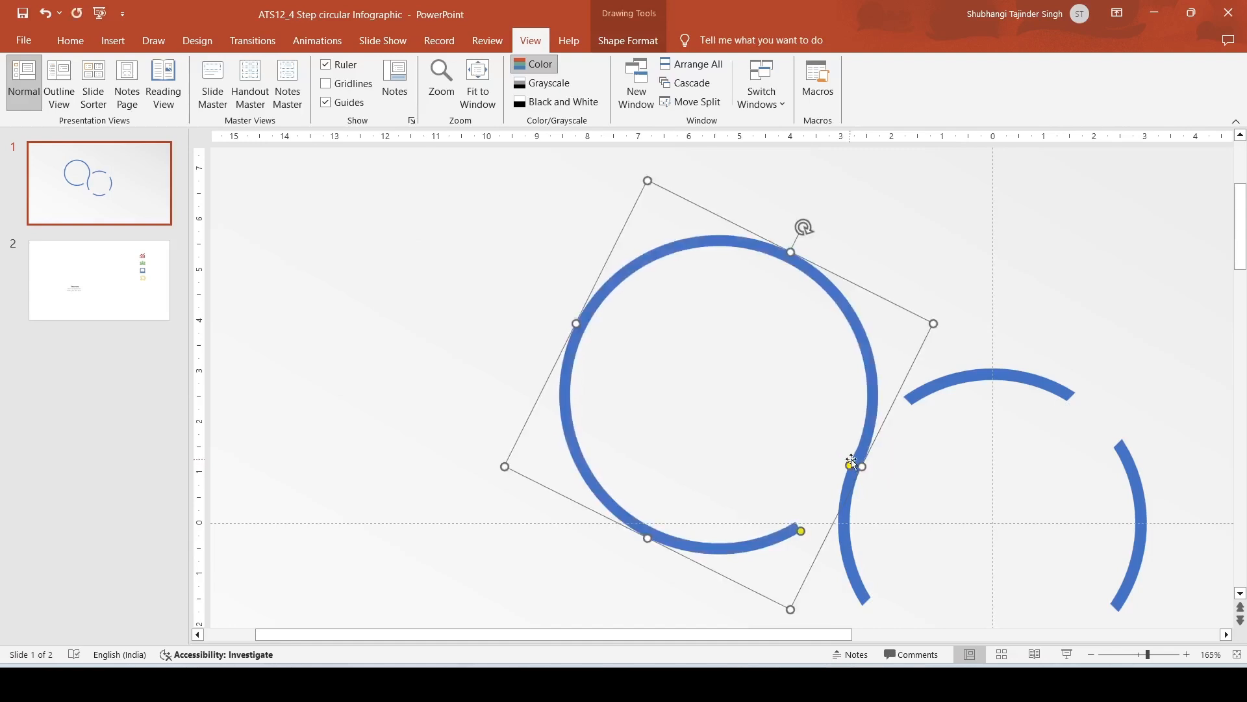
pyautogui.click(981, 269)
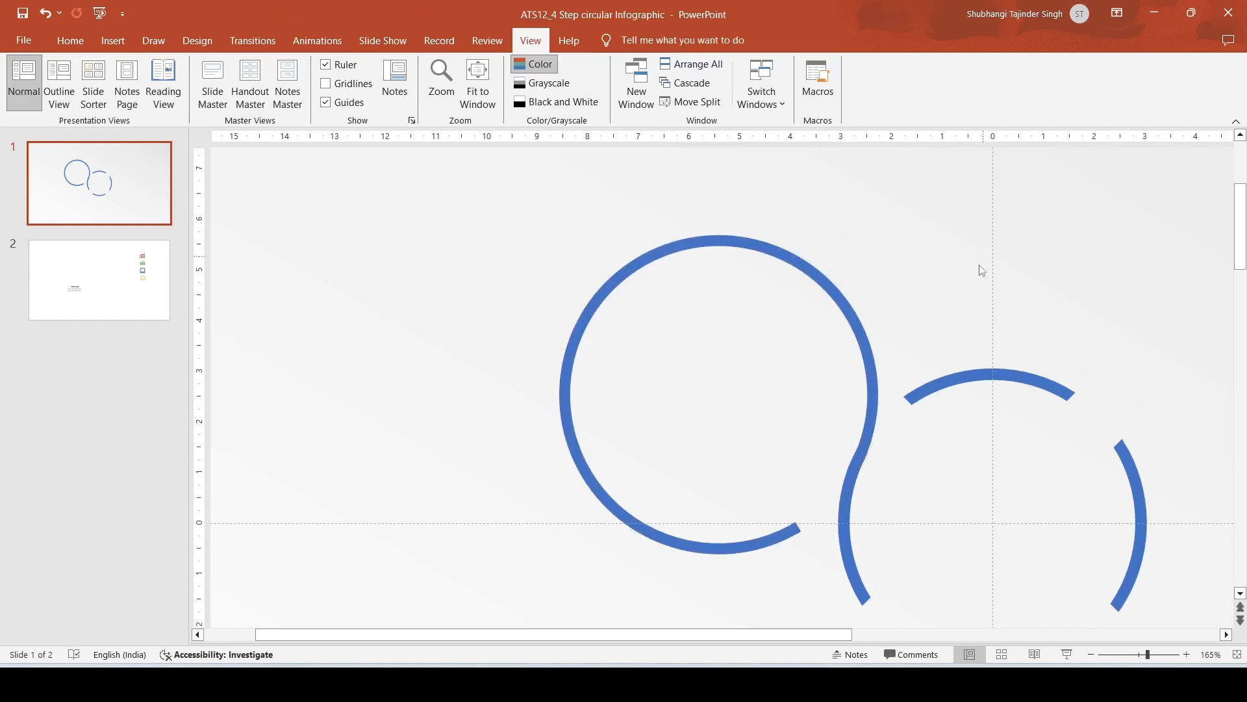
pyautogui.click(794, 539)
pyautogui.moveTo(802, 533); pyautogui.dragTo(770, 545)
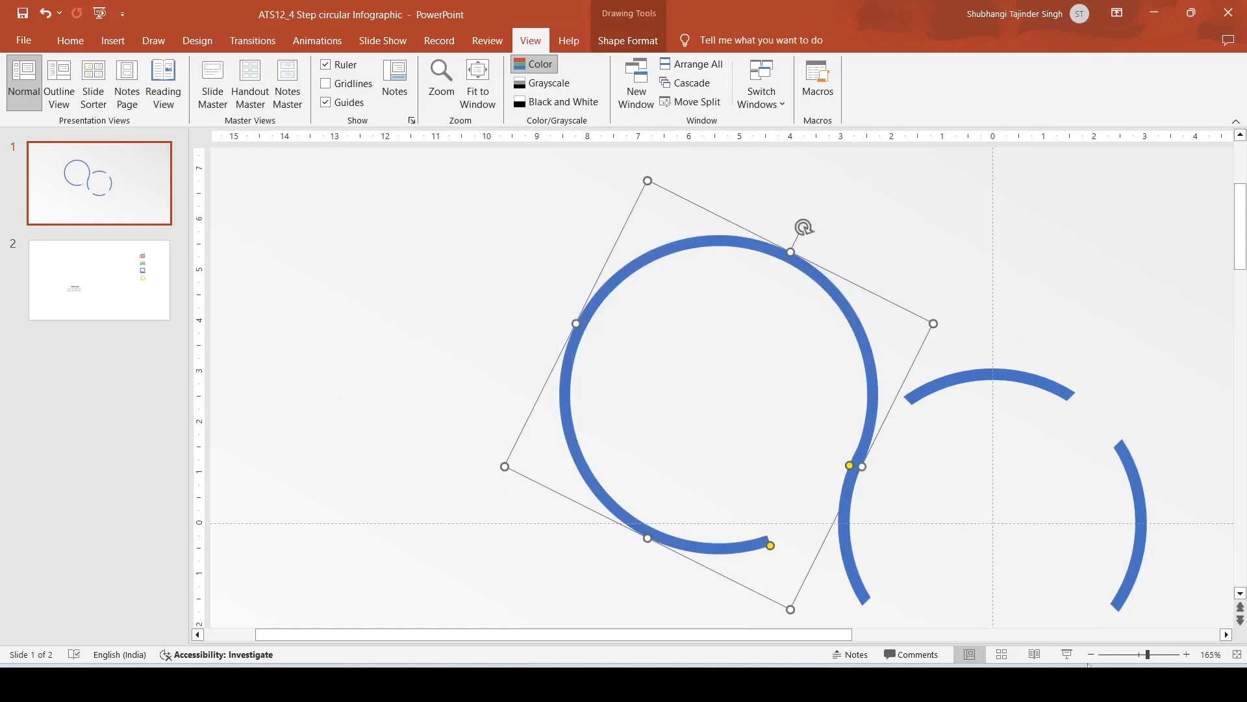
# Step: Select all the shapes on the slide and group them
pyautogui.click(1129, 655)
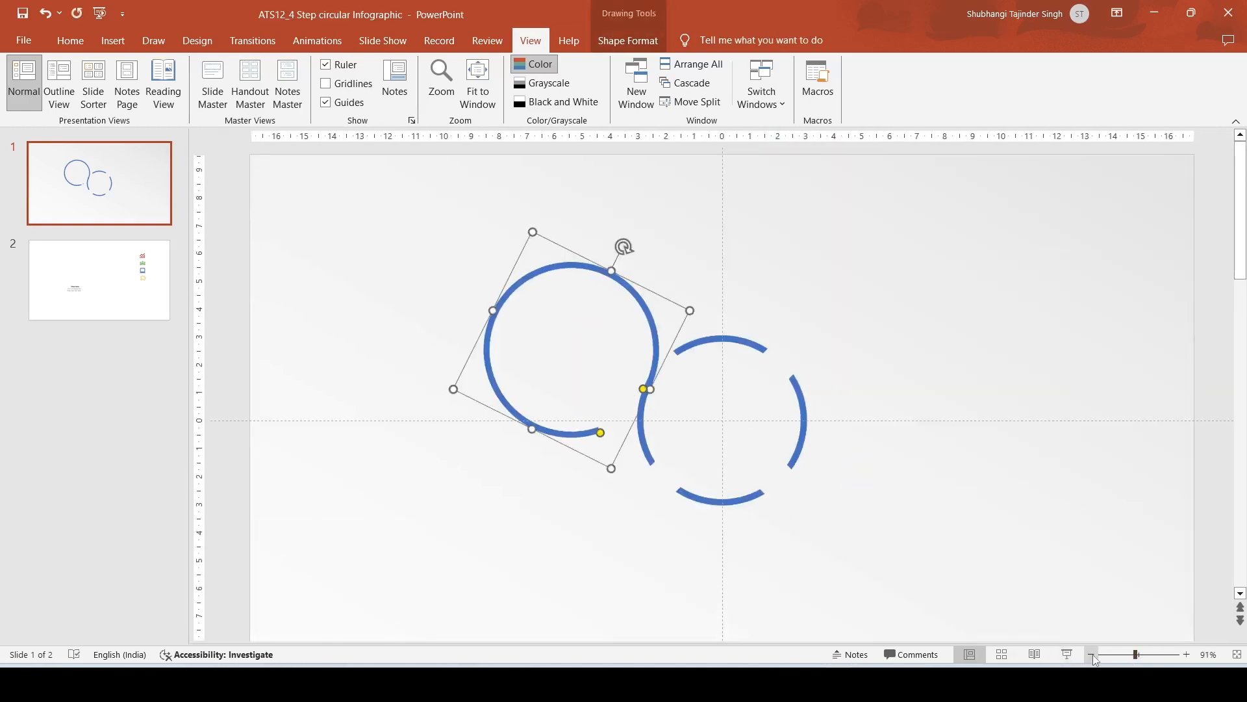
pyautogui.click(1092, 656)
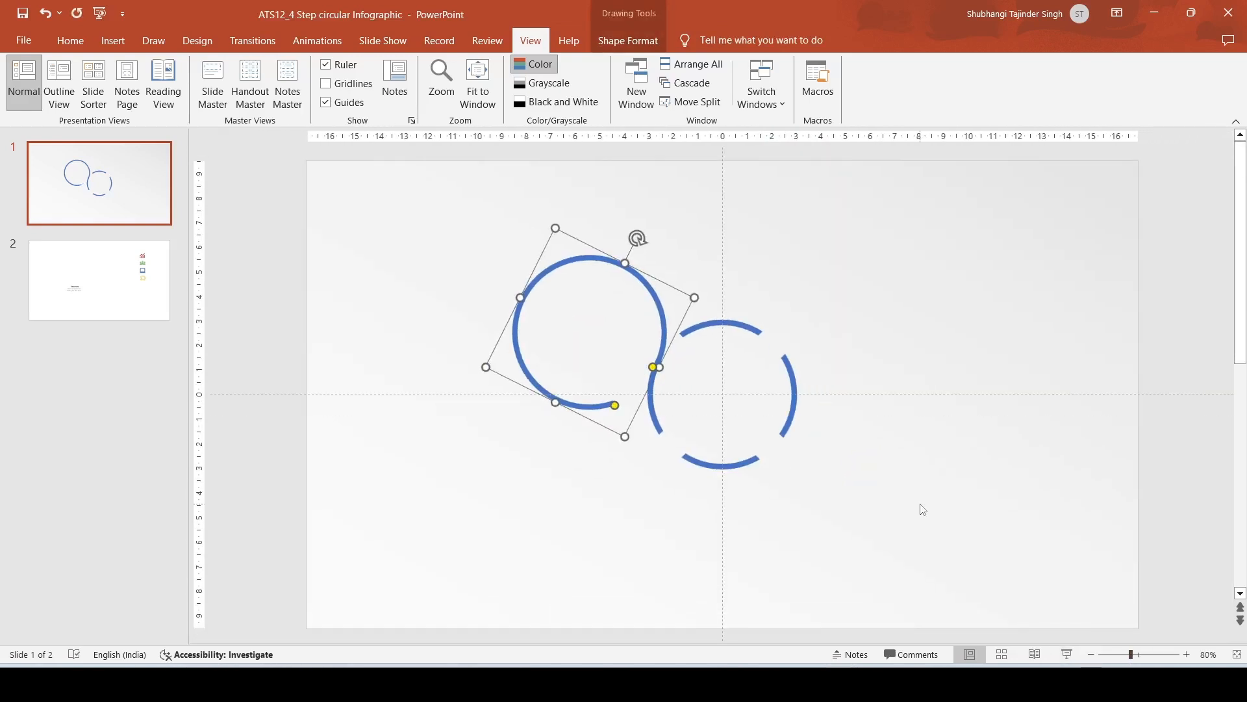
pyautogui.hotkey('ctrl', 'a')
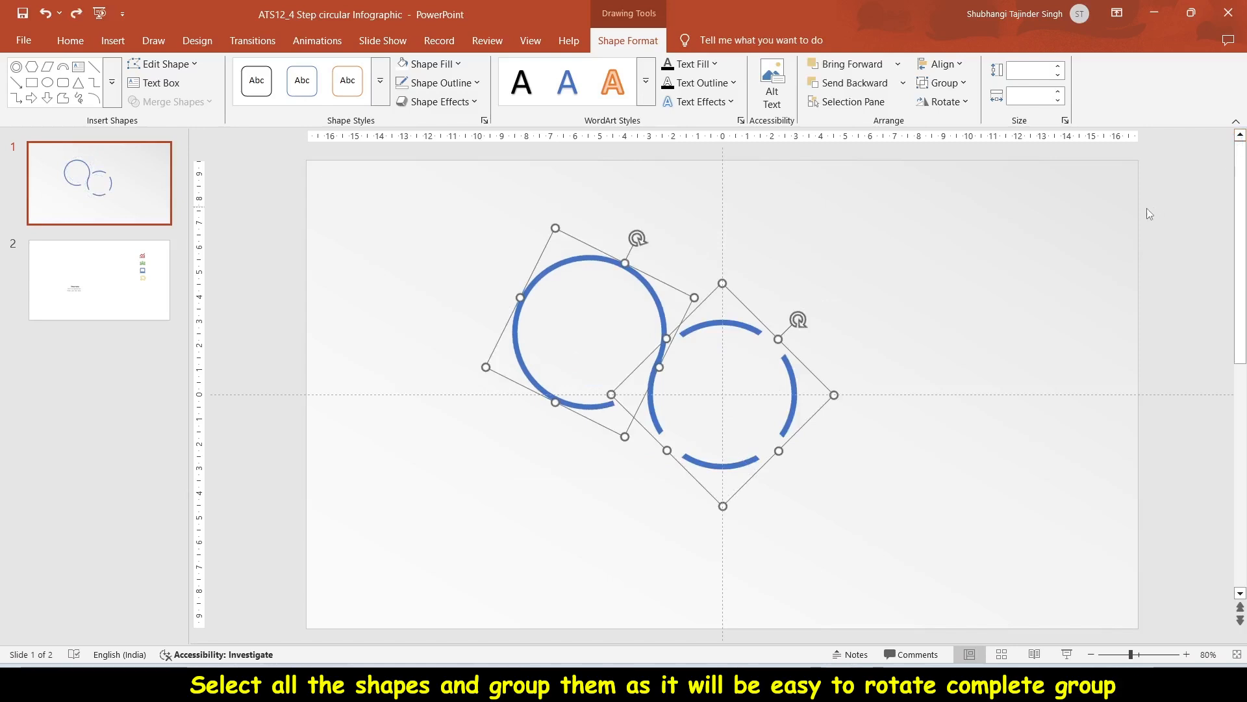
pyautogui.rightClick(677, 329)
pyautogui.moveTo(838, 448)
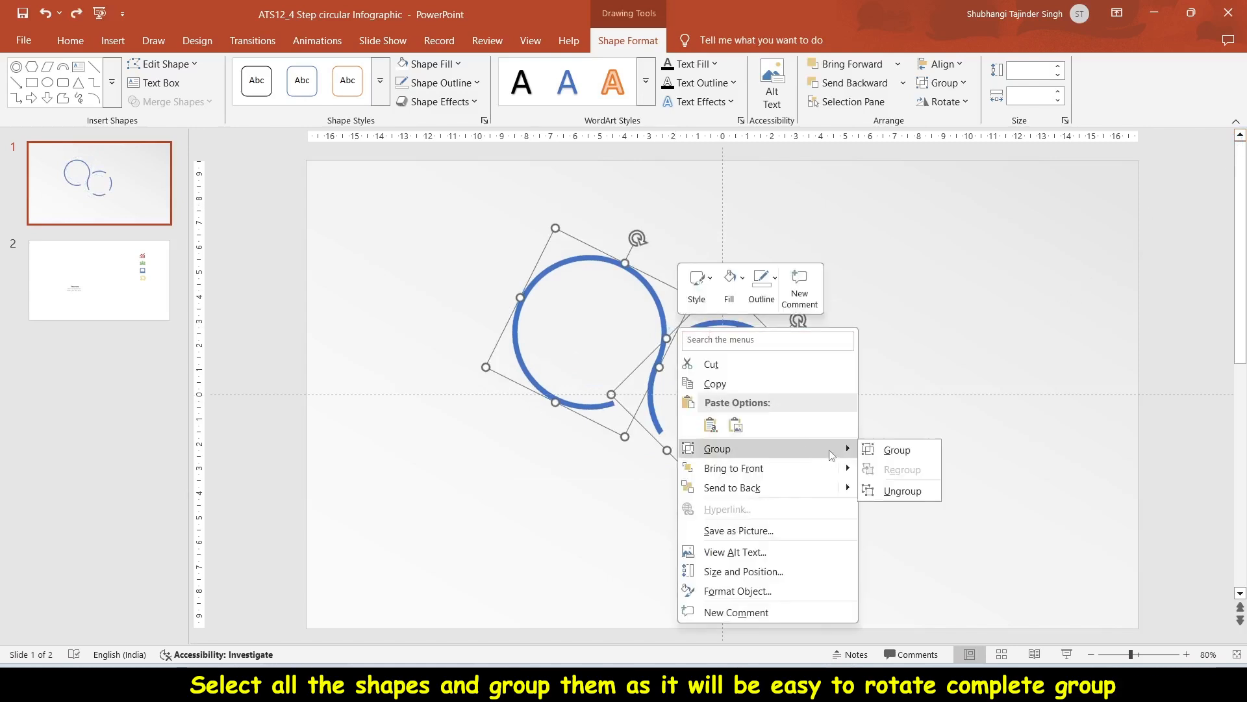
pyautogui.click(893, 448)
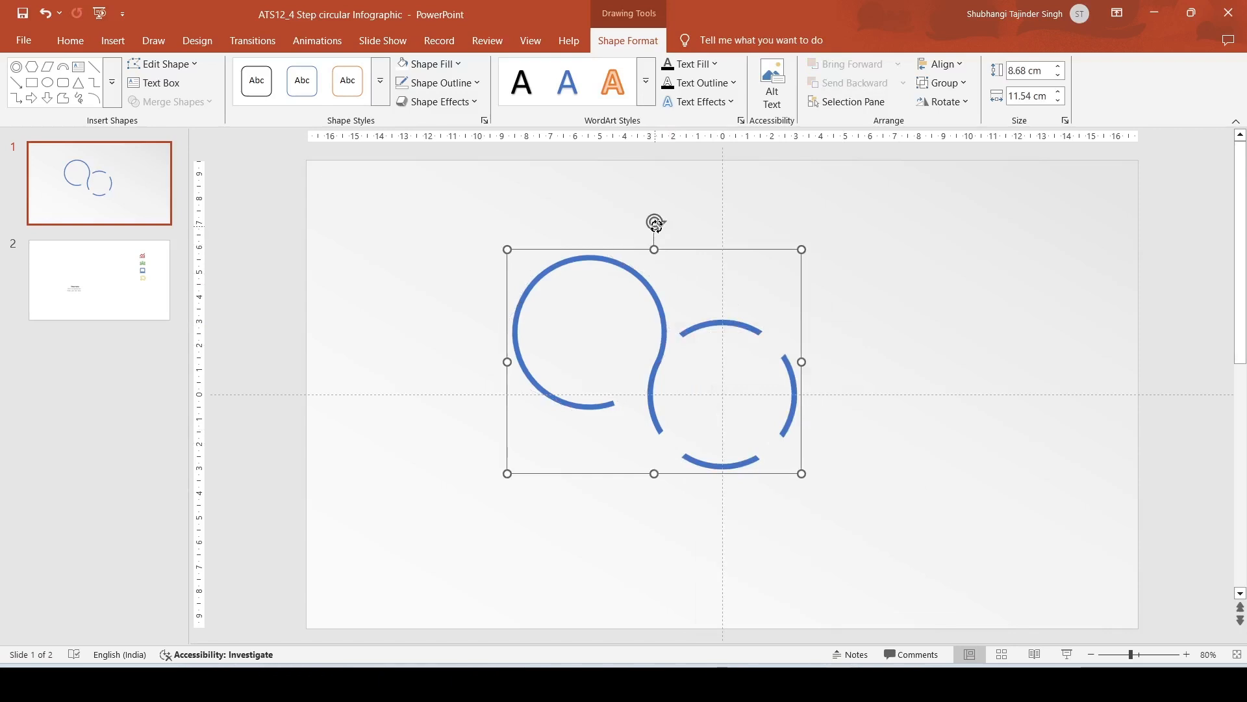
# Step: Rotate the grouped shapes slightly clockwise and ungroup them
pyautogui.moveTo(656, 223); pyautogui.dragTo(708, 214)
pyautogui.moveTo(743, 273); pyautogui.dragTo(749, 262)
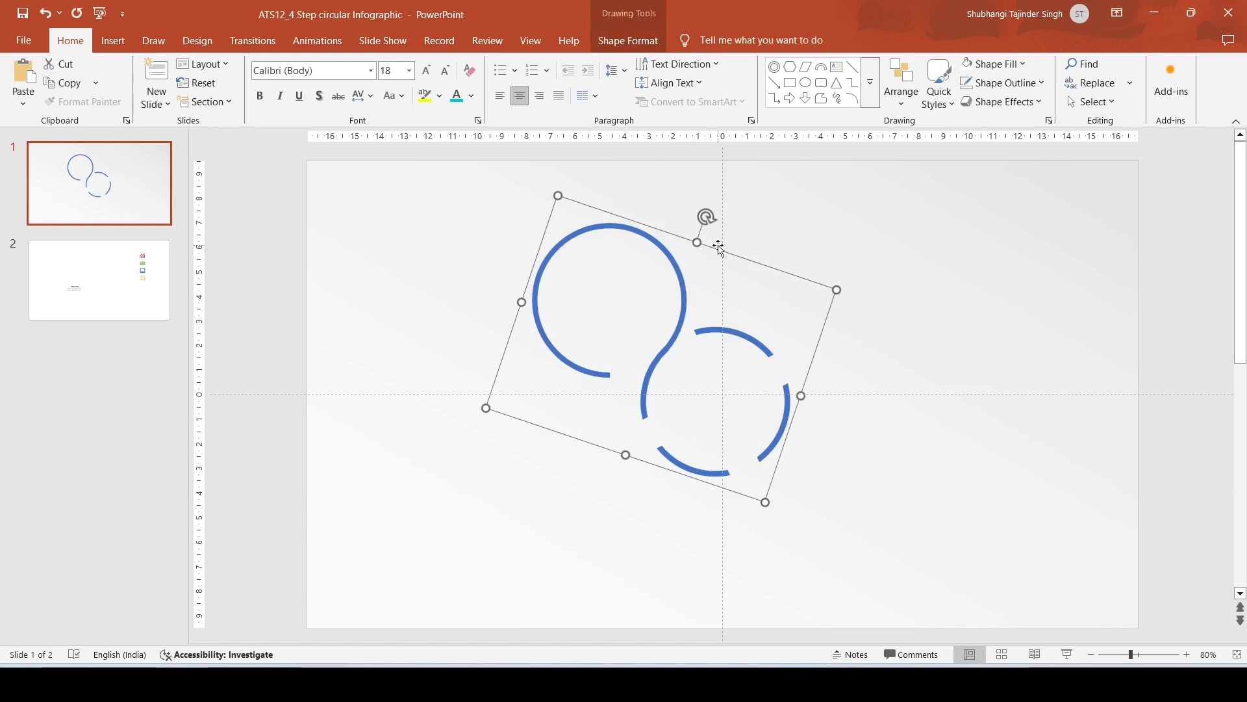
pyautogui.rightClick(719, 246)
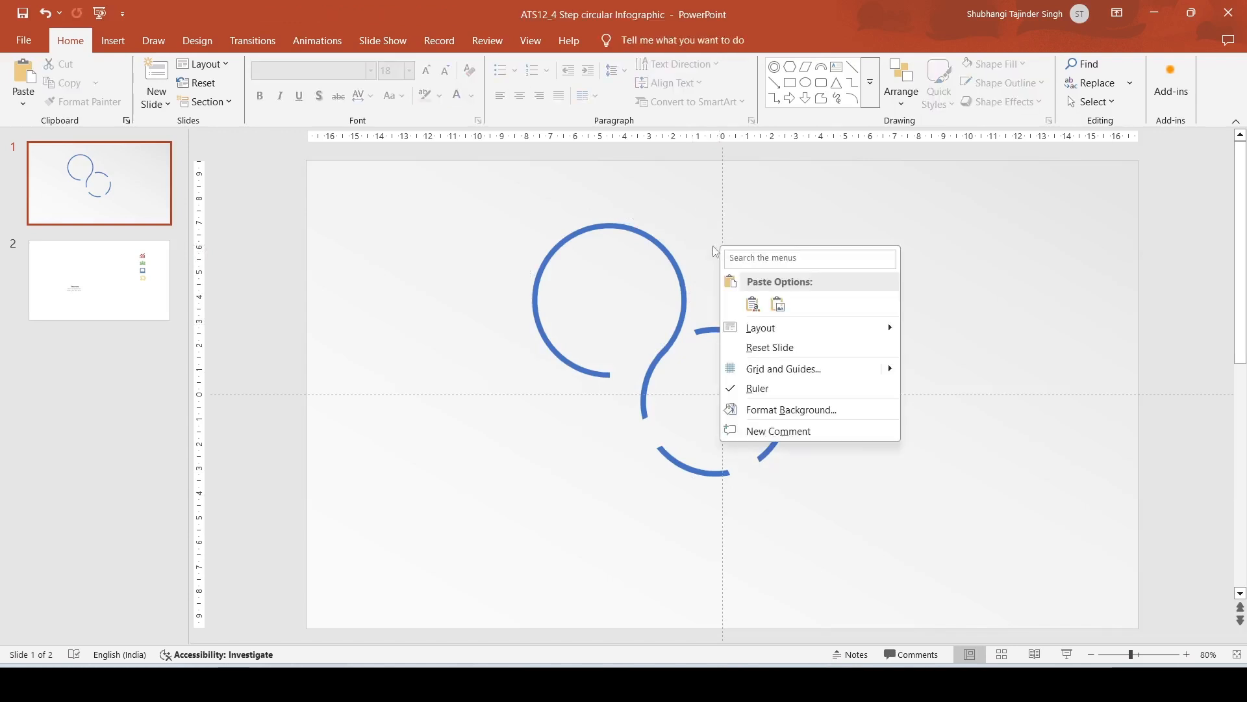
pyautogui.click(664, 261)
pyautogui.click(665, 251)
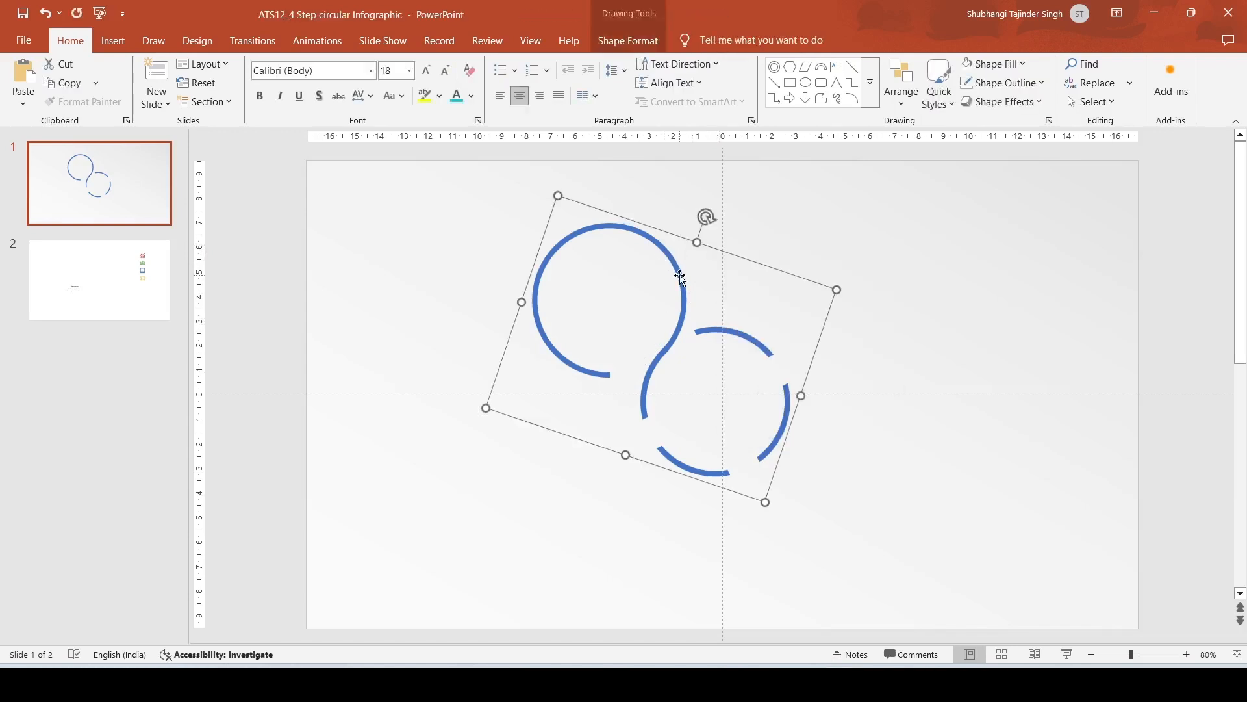
pyautogui.rightClick(682, 240)
pyautogui.moveTo(838, 357)
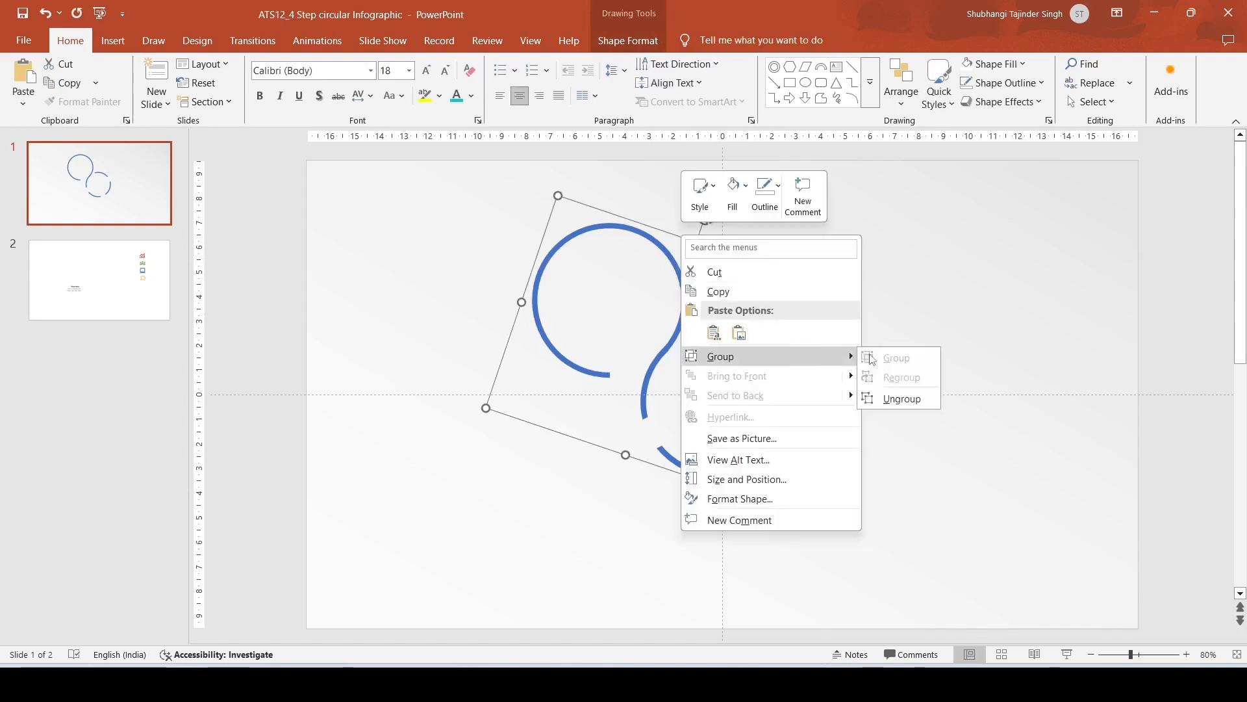
pyautogui.click(900, 398)
pyautogui.click(782, 266)
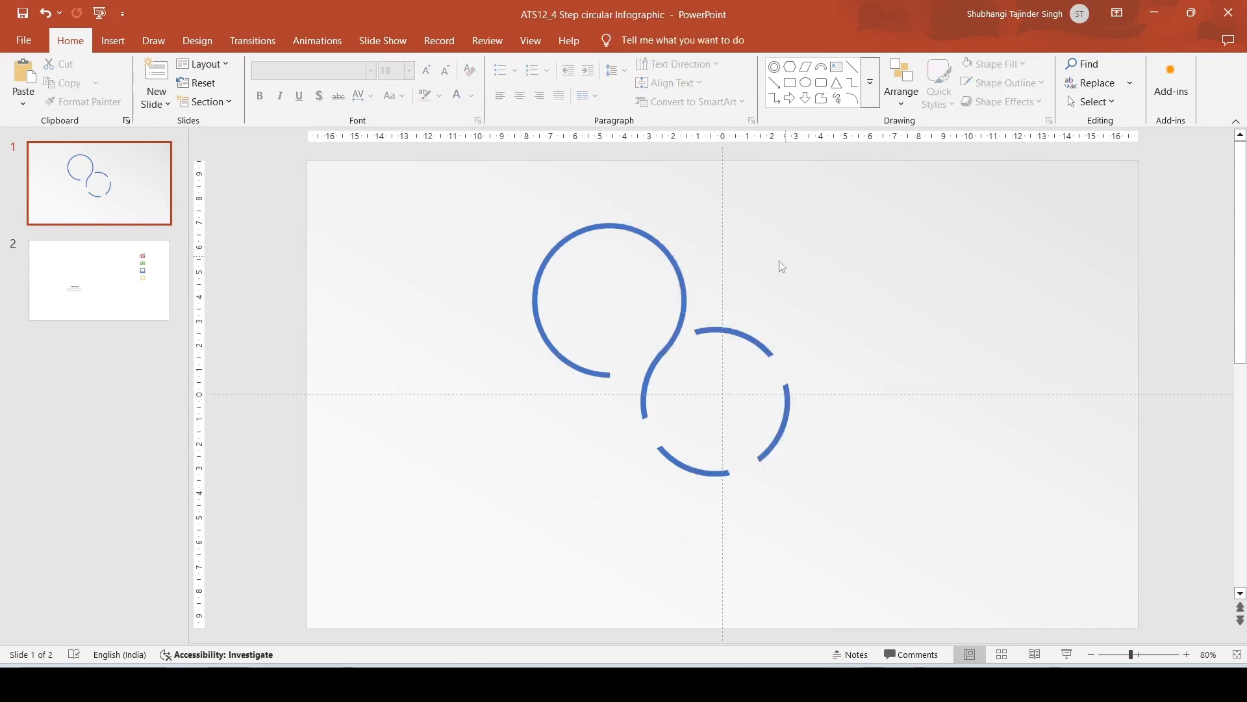
# Step: Copy the extended arc and place the copy at the ring's lower-left segment
pyautogui.click(589, 375)
pyautogui.moveTo(608, 376); pyautogui.dragTo(622, 371)
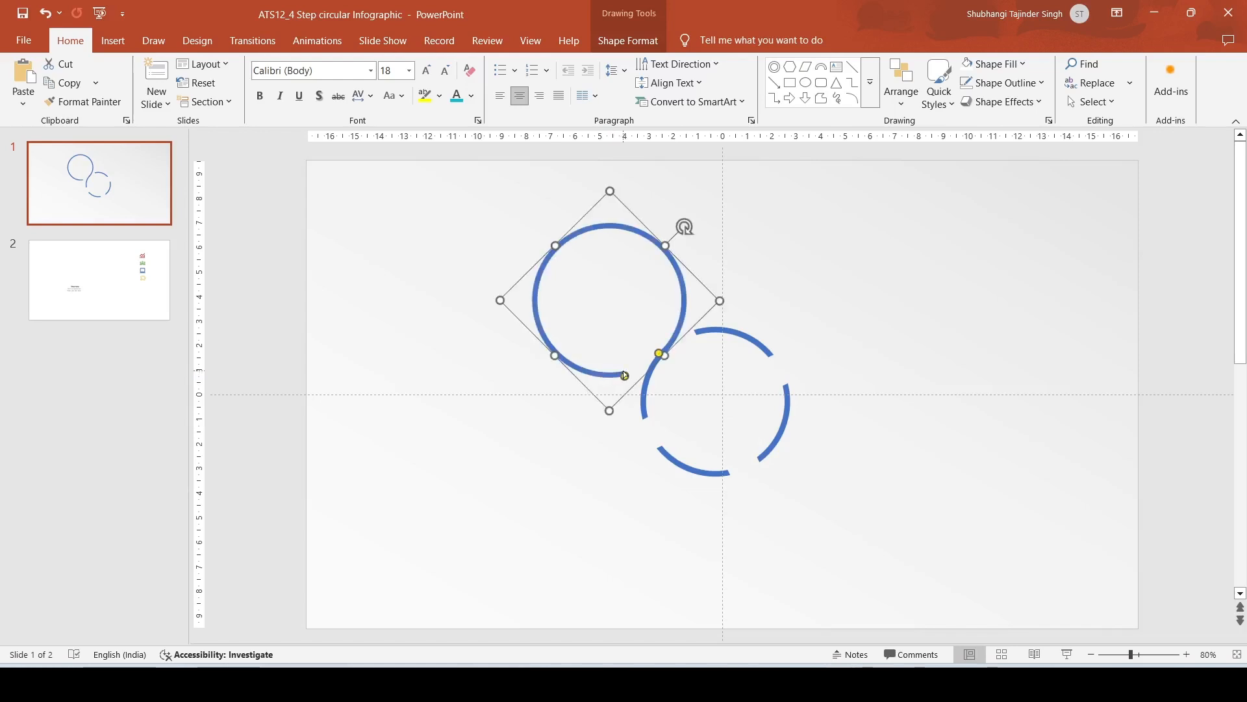
pyautogui.hotkey('ctrl', 'c')
pyautogui.hotkey('ctrl', 'v')
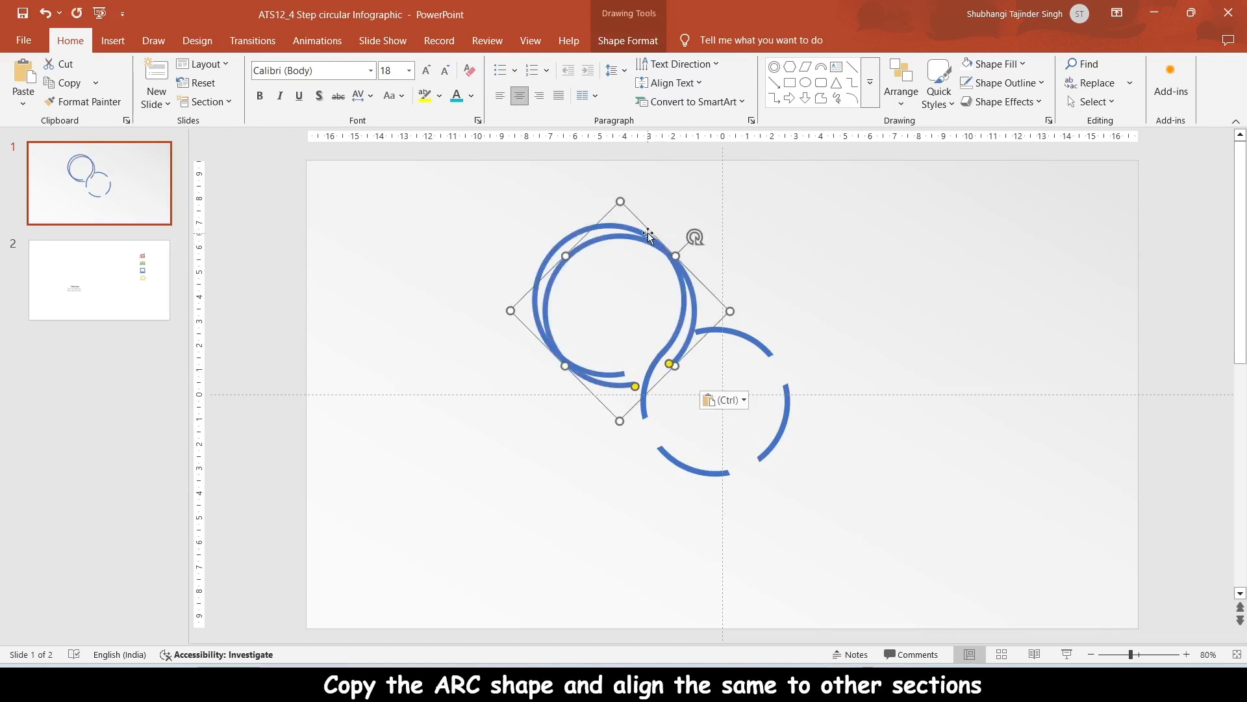
pyautogui.moveTo(648, 227); pyautogui.dragTo(538, 464)
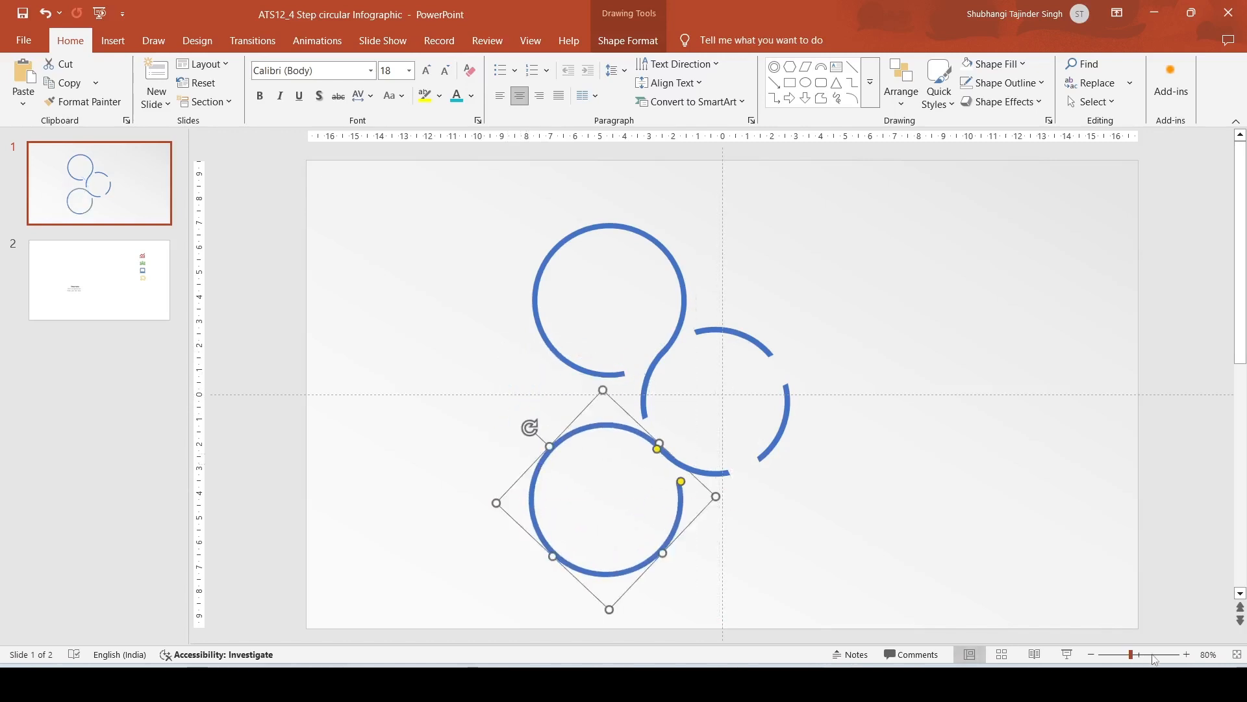
# Step: Rotate and nudge the copied arc so its end lines up with the ring's lower-left segment
pyautogui.click(1155, 660)
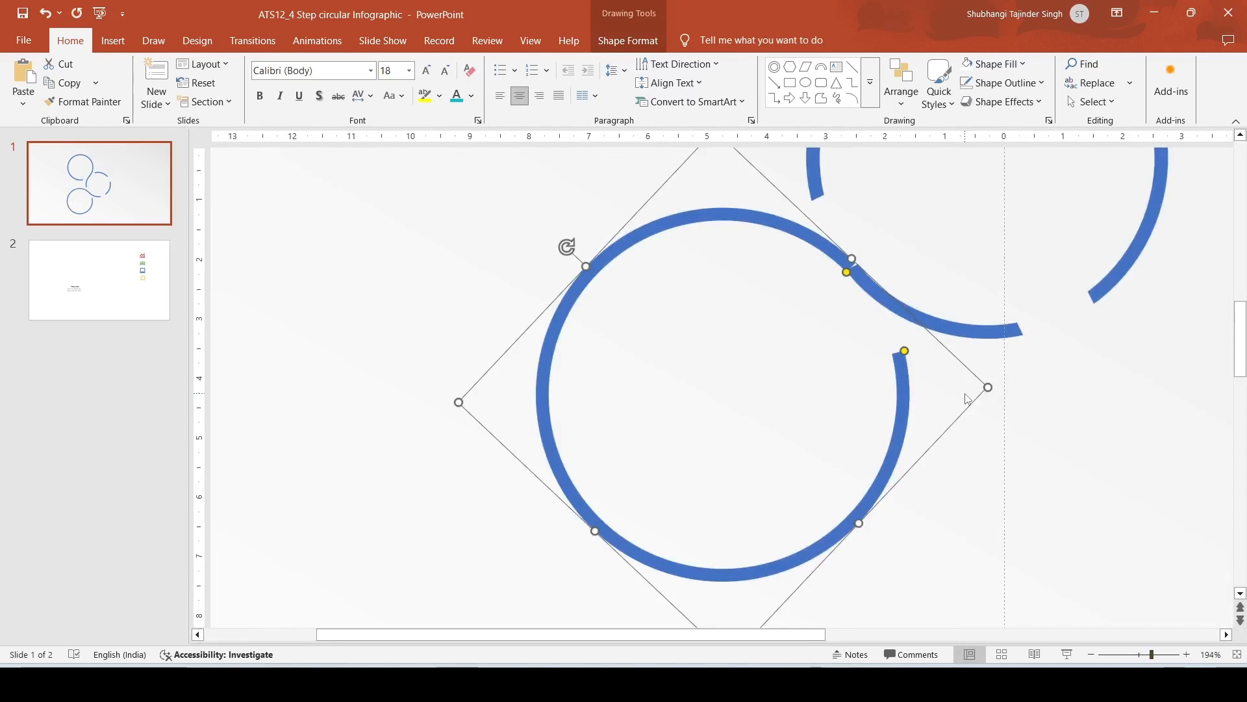
pyautogui.moveTo(797, 210); pyautogui.dragTo(799, 208)
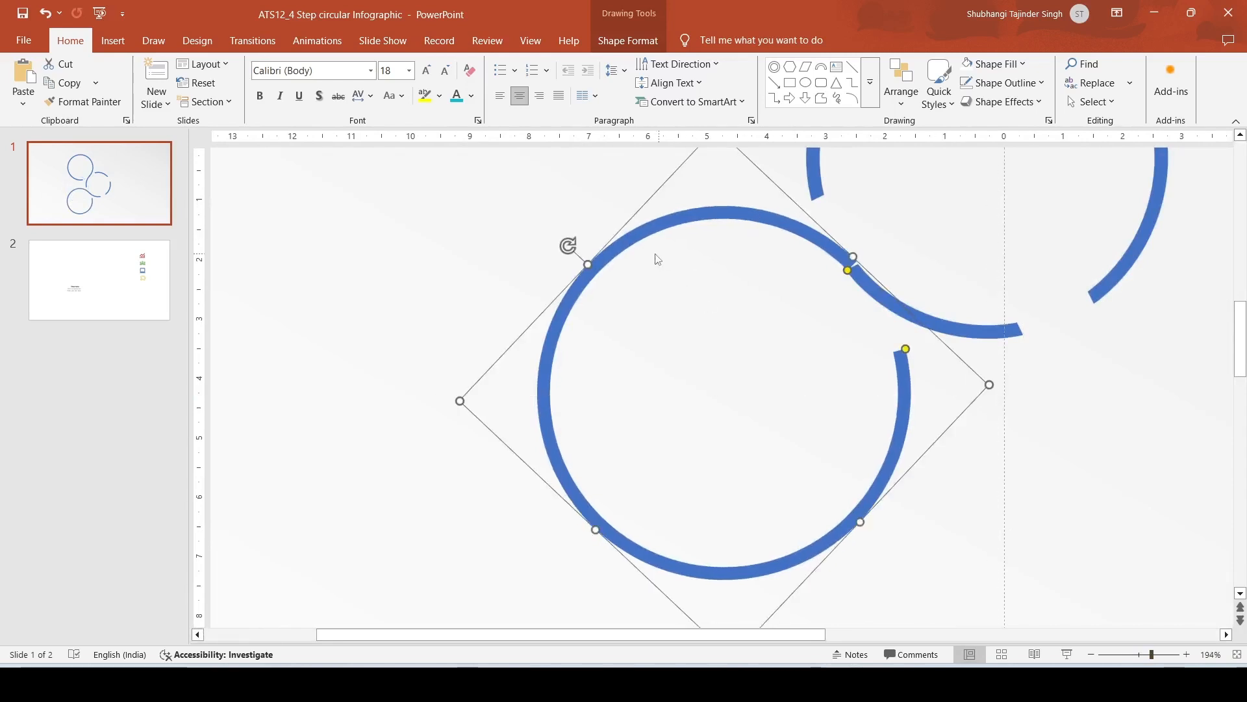
pyautogui.moveTo(569, 245); pyautogui.dragTo(577, 235)
pyautogui.hotkey('ctrl', 'Left')
pyautogui.hotkey('ctrl', 'Left')
pyautogui.hotkey('ctrl', 'Left')
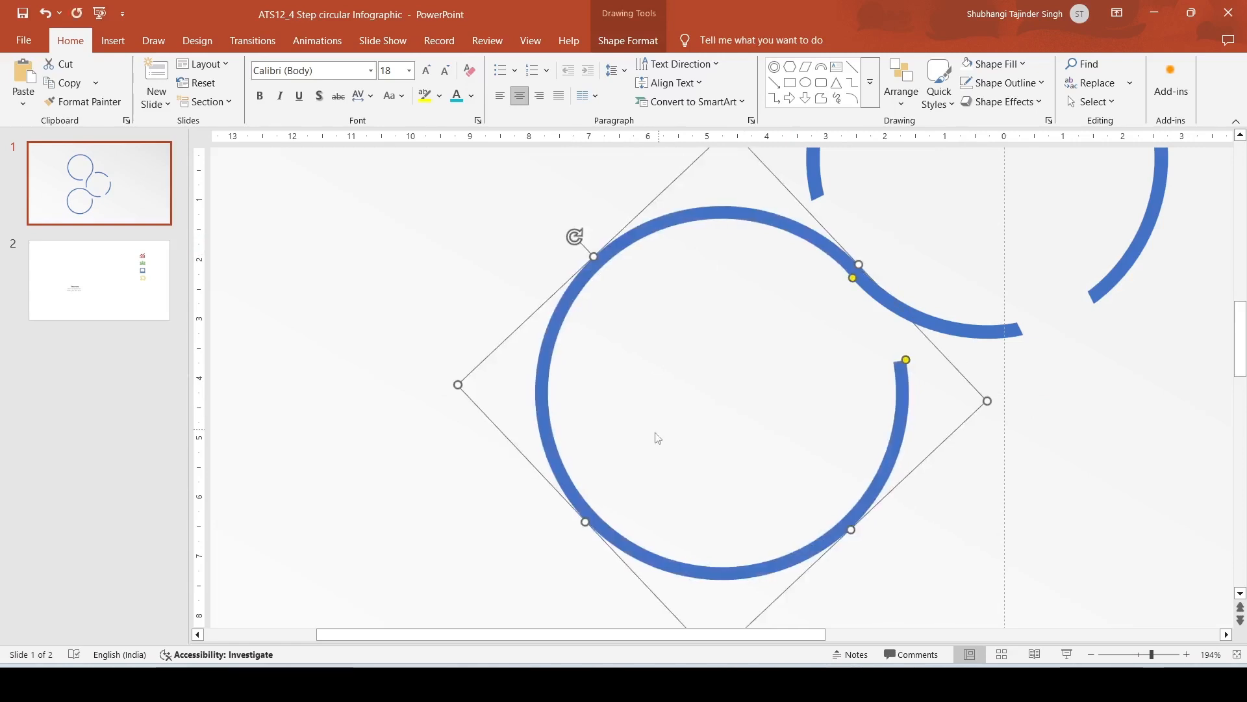
pyautogui.click(1022, 357)
pyautogui.click(872, 279)
pyautogui.keyDown('shift'); pyautogui.click(940, 325); pyautogui.keyUp('shift')
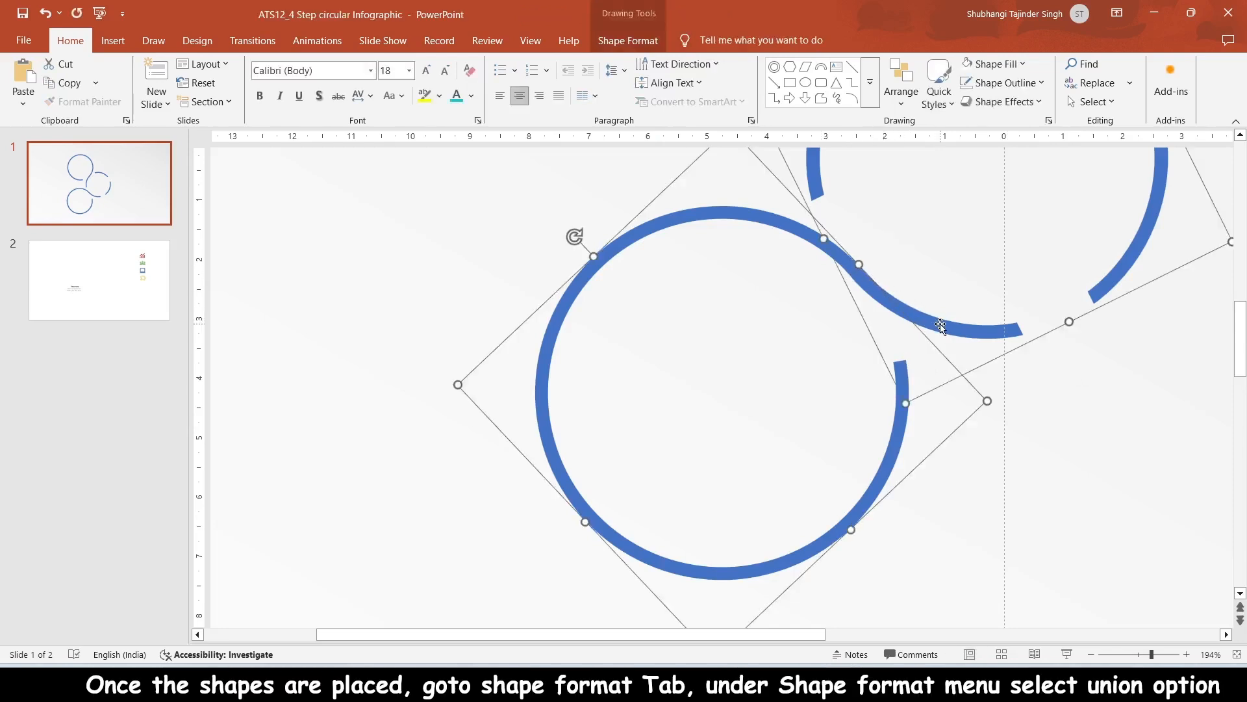
pyautogui.rightClick(1057, 326)
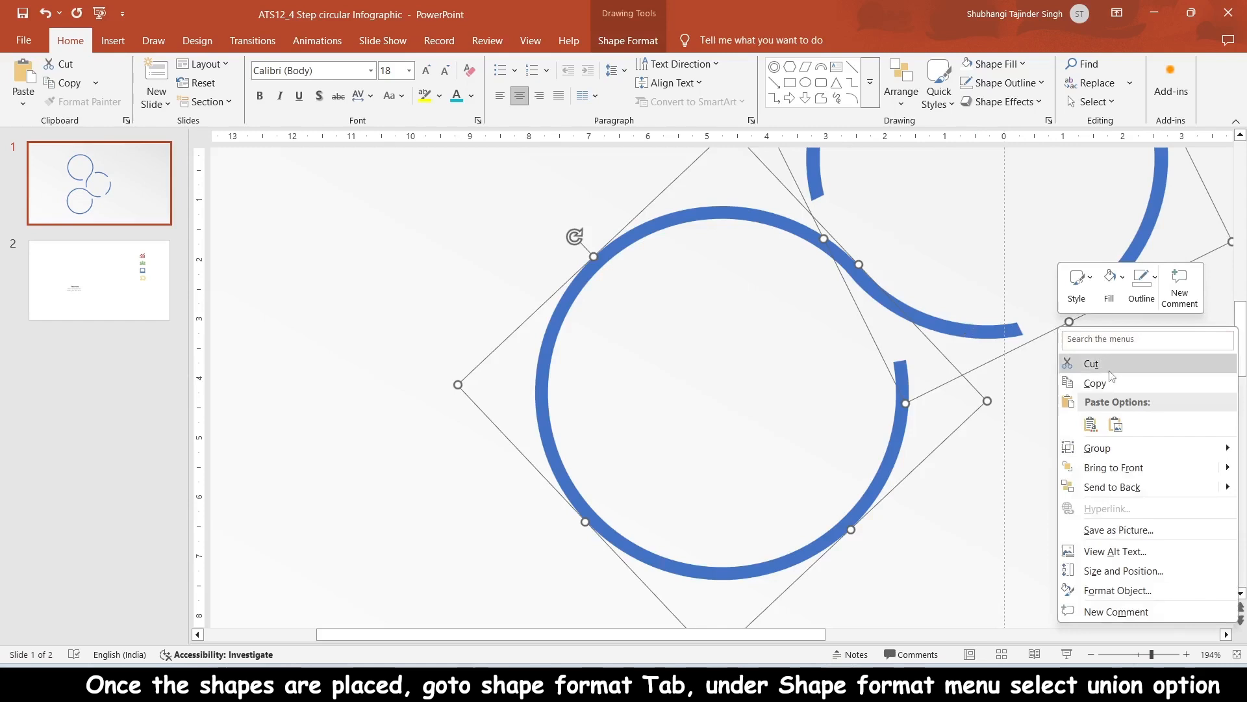
pyautogui.moveTo(1133, 449)
pyautogui.click(998, 488)
pyautogui.click(1025, 392)
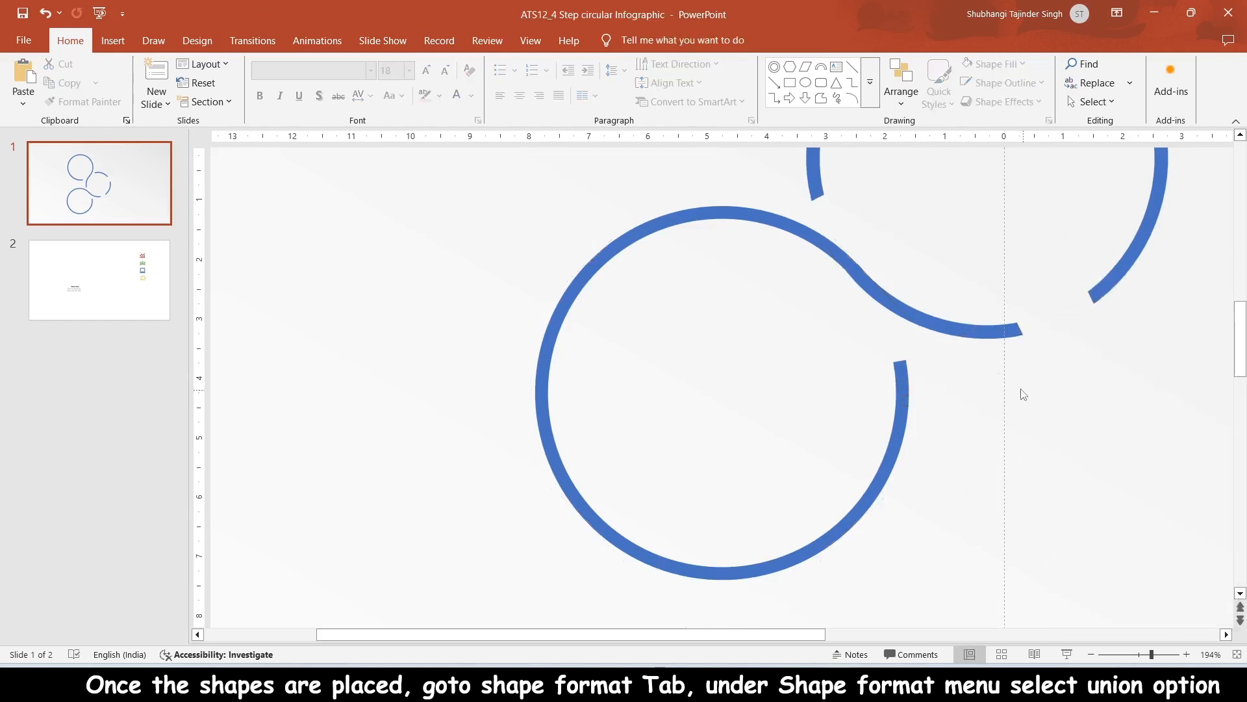
# Step: Select the lower-left ring arc together with its attached extended arc and merge them with Union
pyautogui.click(841, 260)
pyautogui.keyDown('shift'); pyautogui.click(938, 323); pyautogui.keyUp('shift')
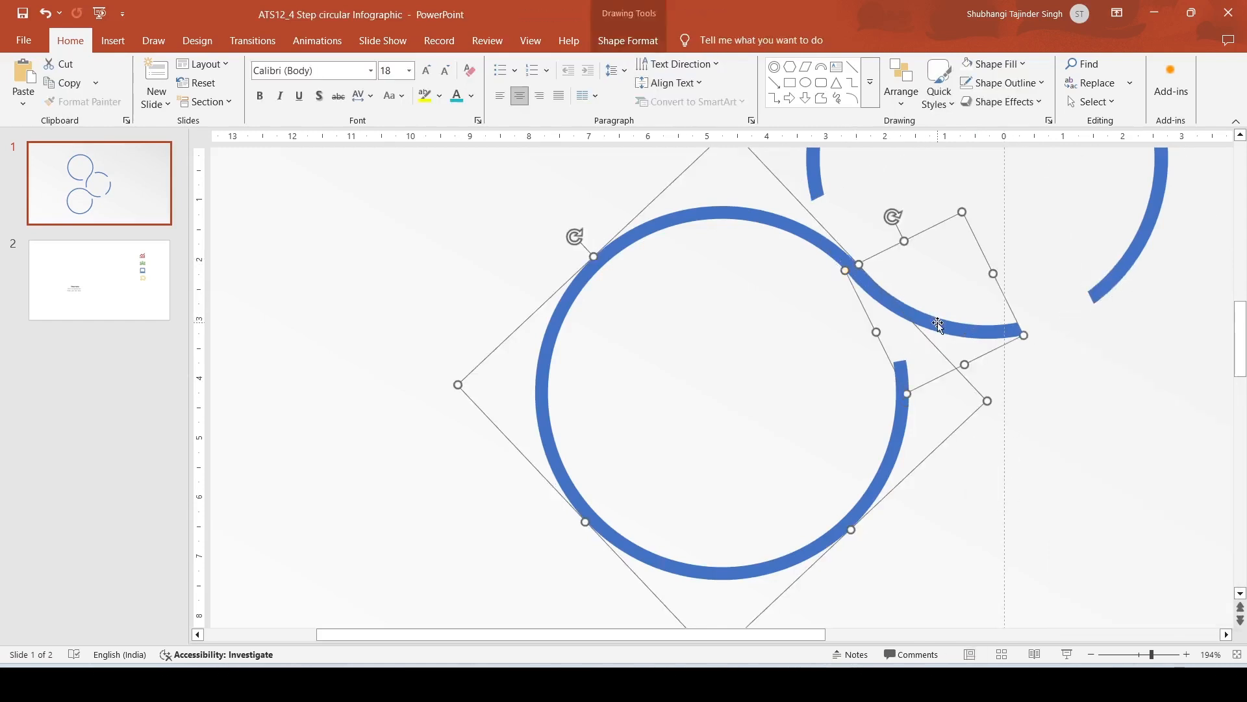
pyautogui.click(627, 40)
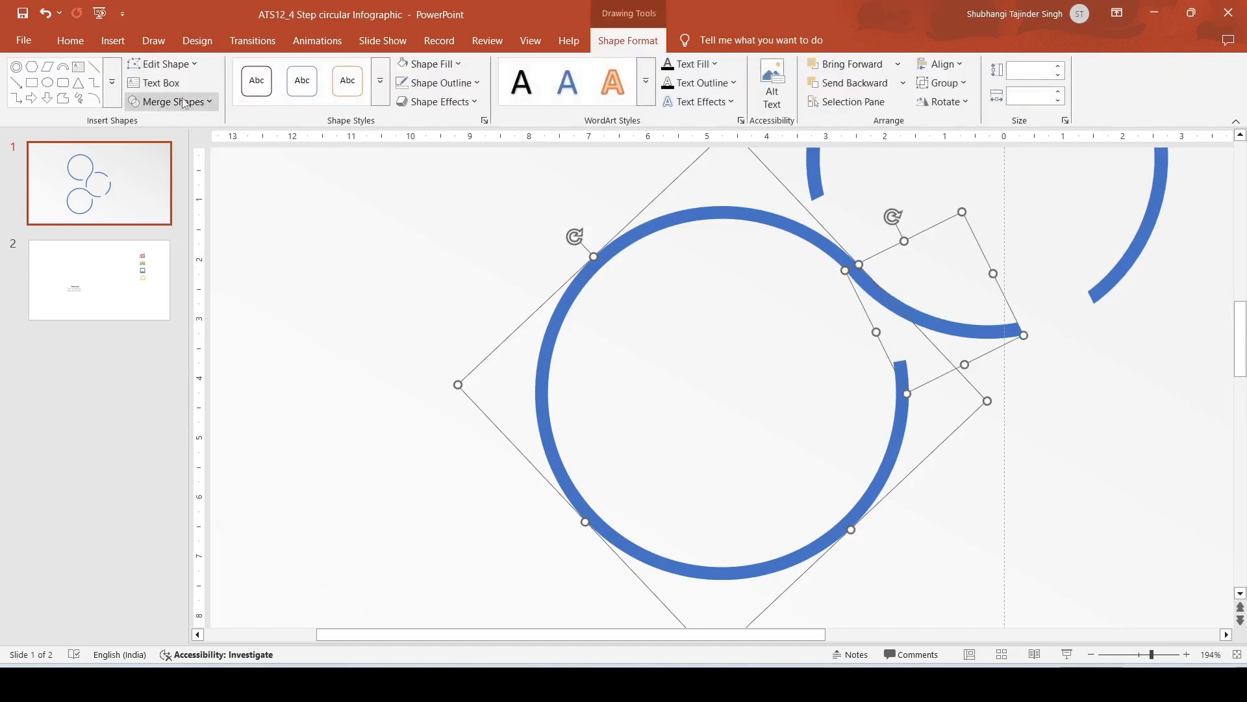
pyautogui.click(170, 101)
pyautogui.click(163, 122)
pyautogui.scroll(3, 780, 366)
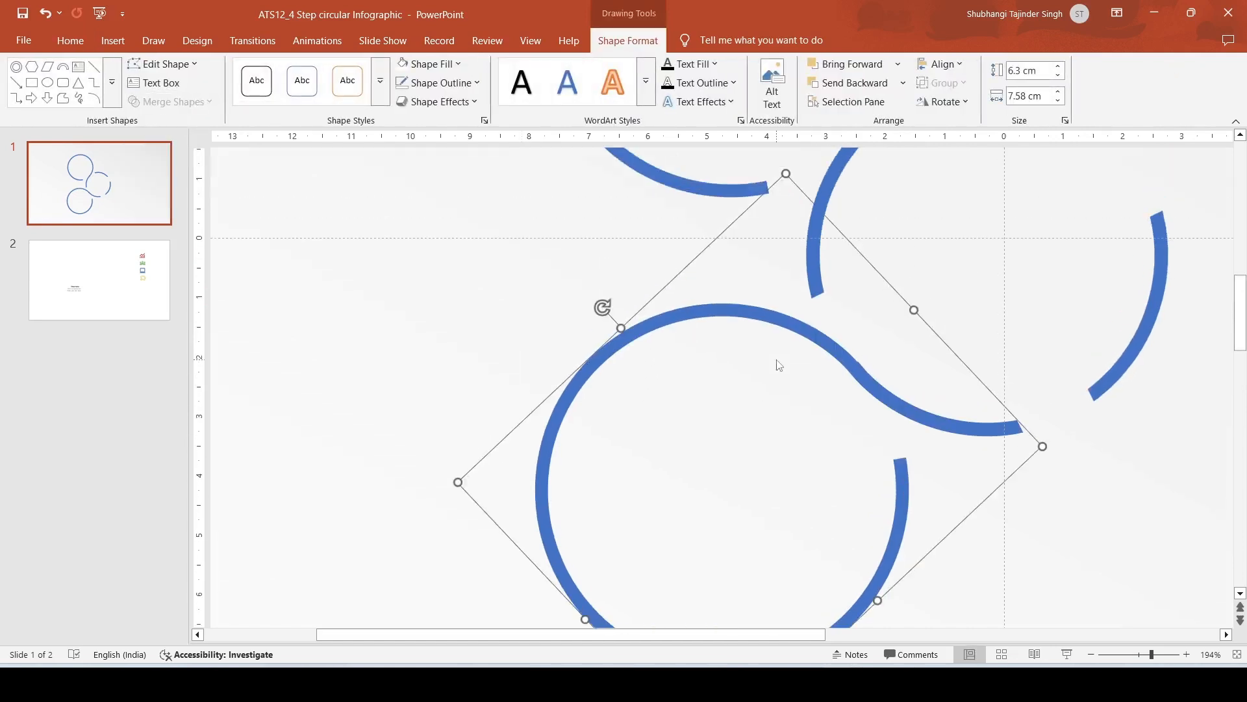
# Step: Undo the stray change made while selecting the upper arc
pyautogui.click(884, 226)
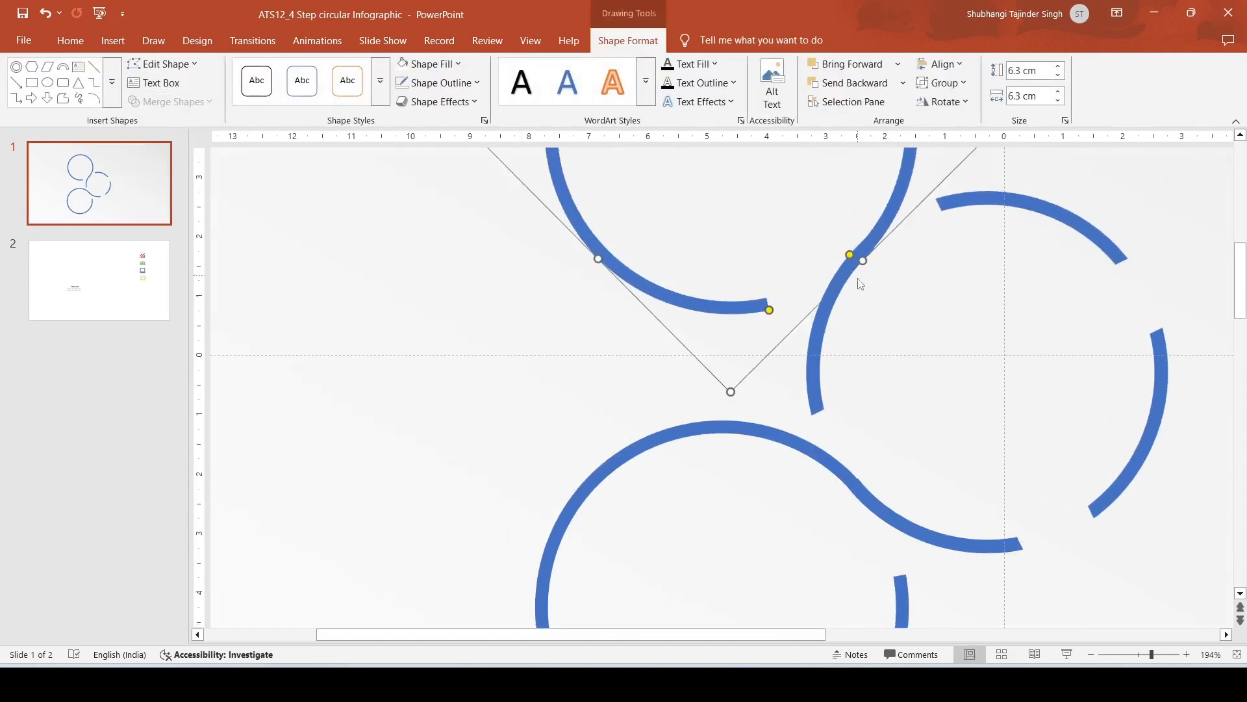
pyautogui.hotkey('ctrl', 'z')
pyautogui.click(1135, 655)
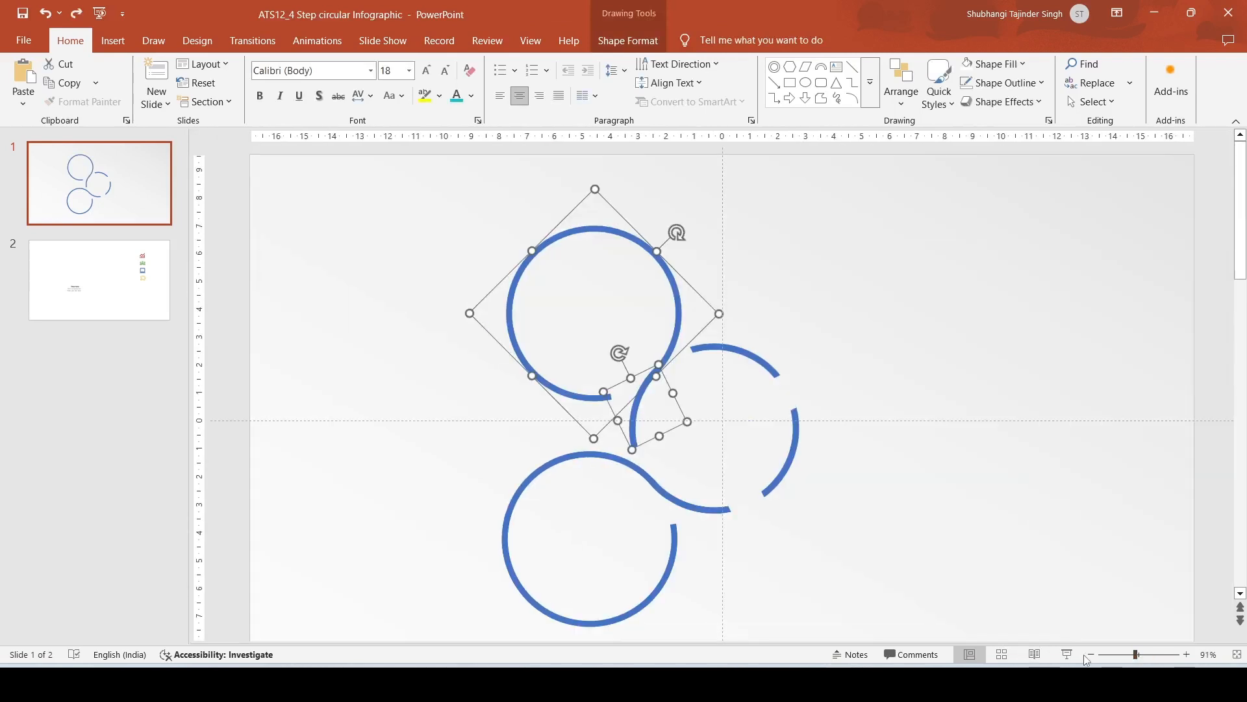
pyautogui.click(1091, 655)
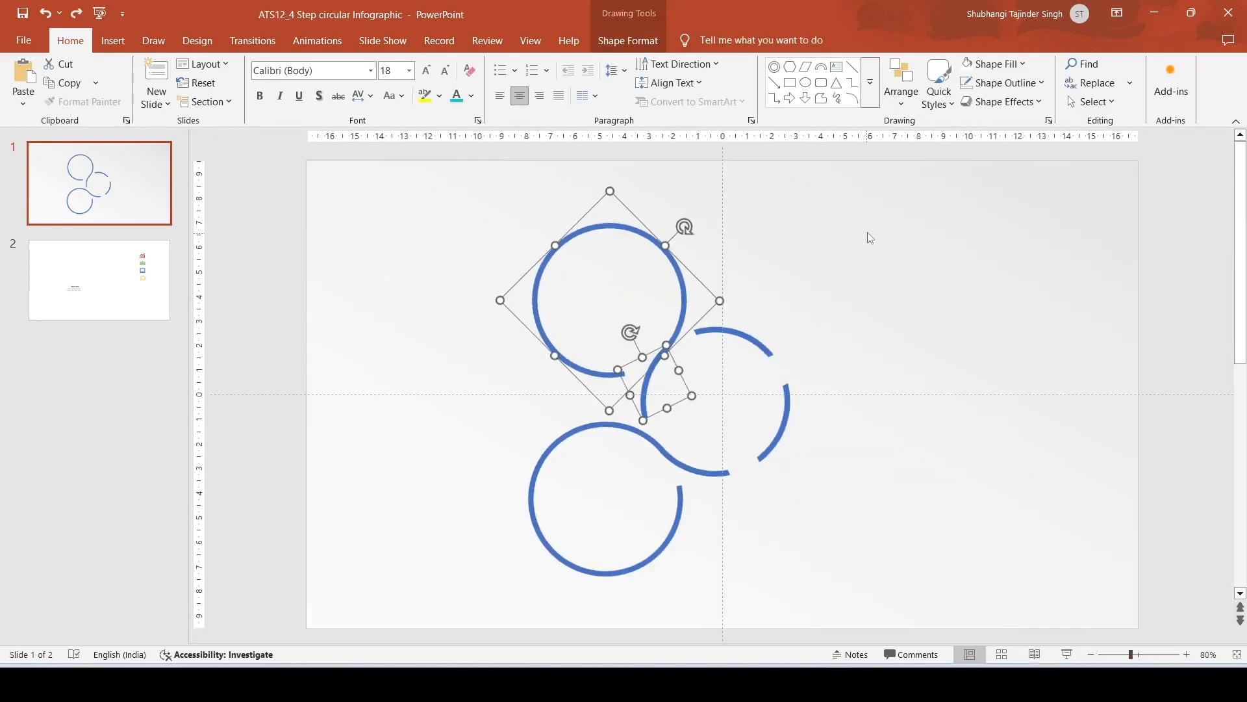
pyautogui.click(870, 237)
# Step: Duplicate the upper-left ring arc
pyautogui.click(603, 226)
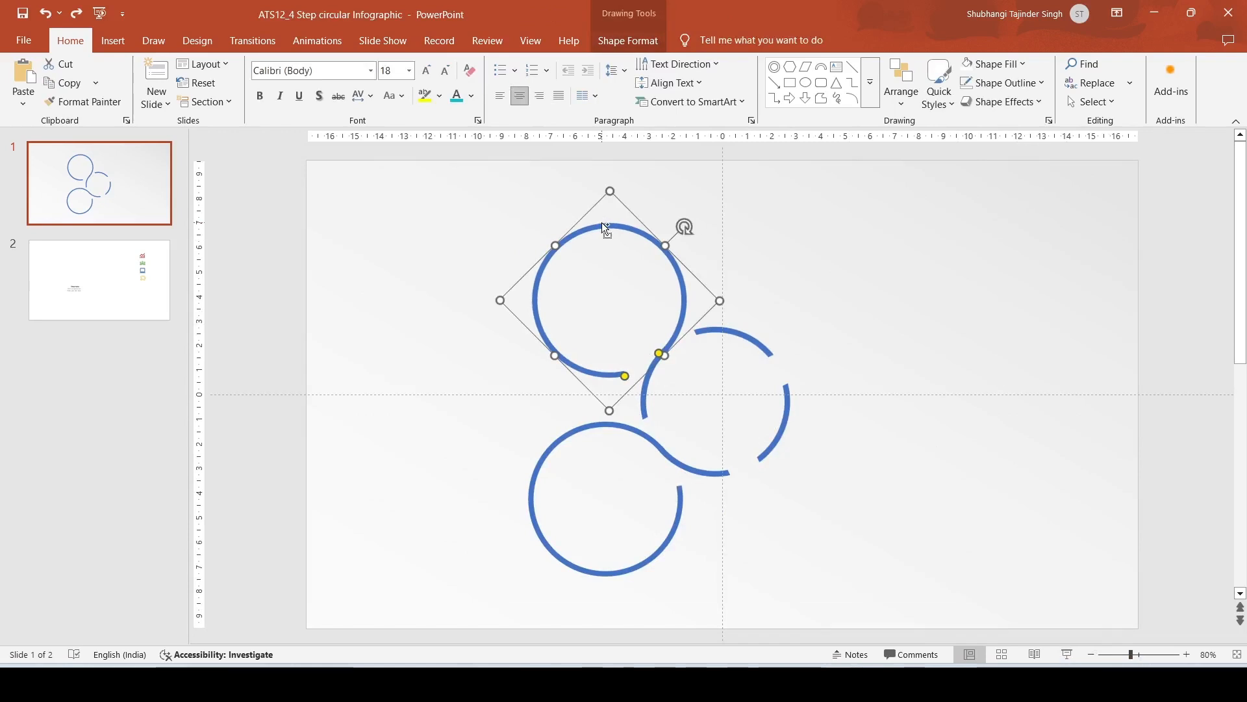
pyautogui.hotkey('ctrl', 'd')
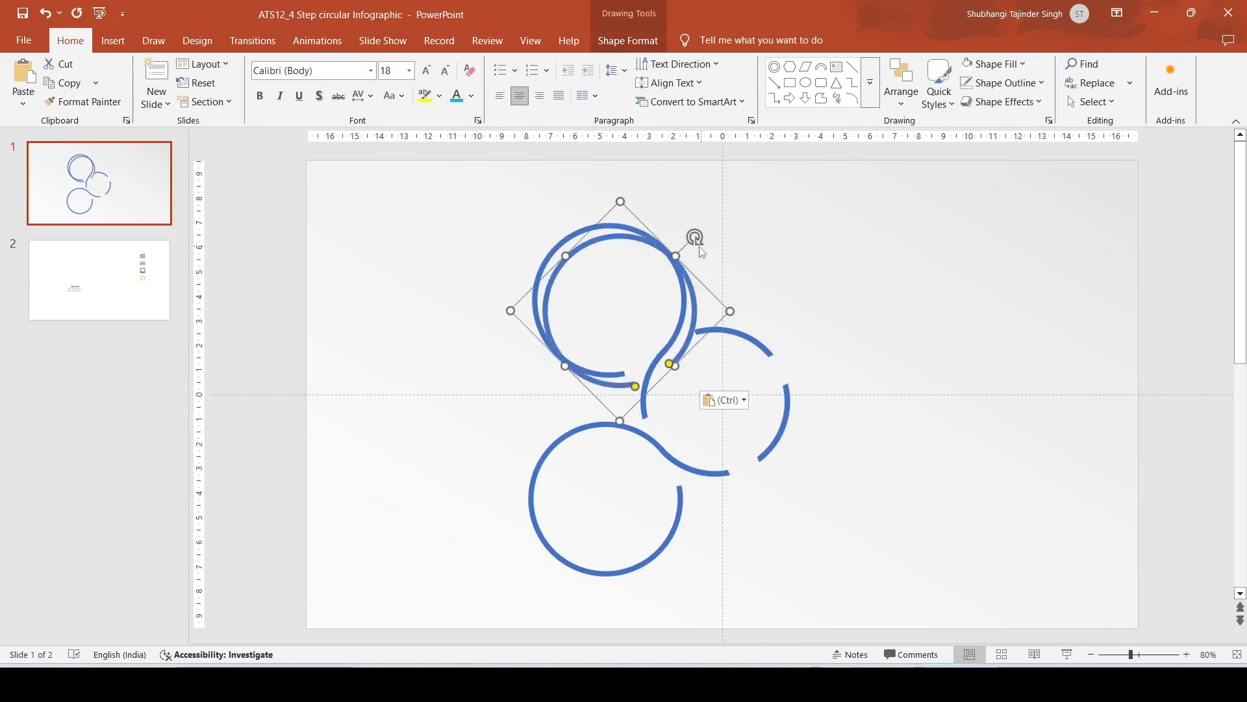